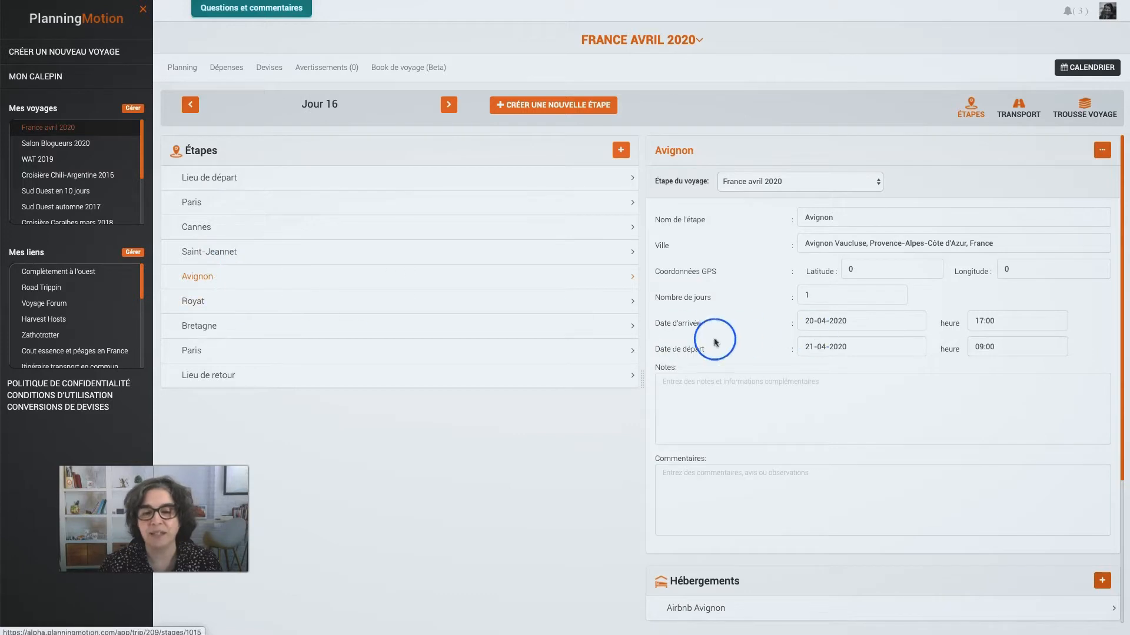
# Step: Review the Avignon stage's accommodation and activities, and the ticket details of the TGV Paris-Mandelieu transport
pyautogui.scroll(-3, 733, 352)
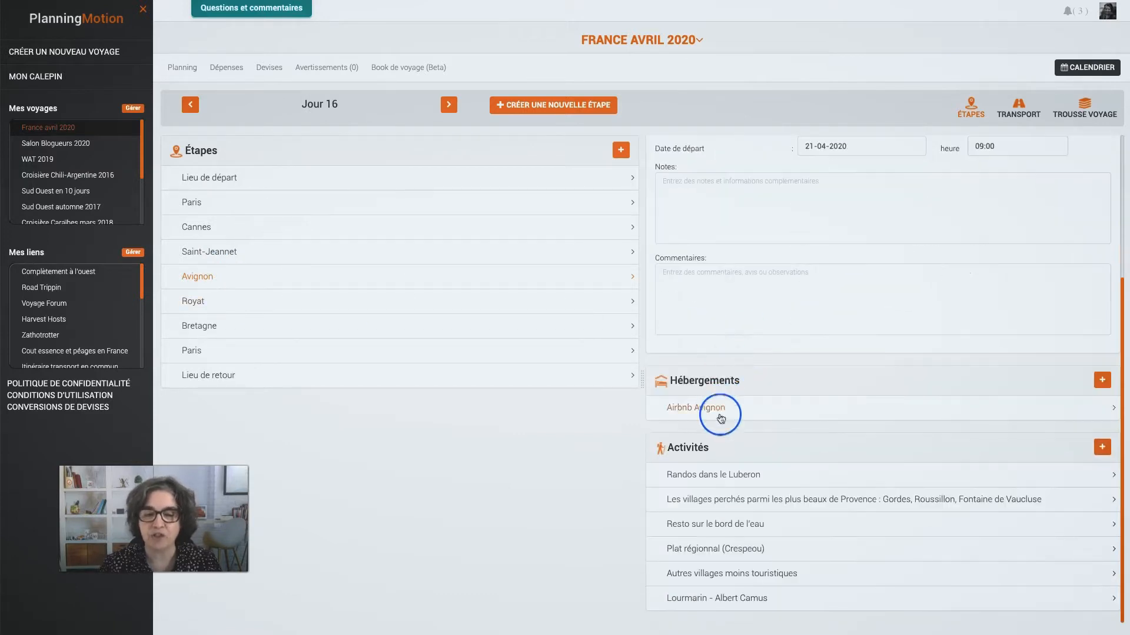
pyautogui.click(1023, 107)
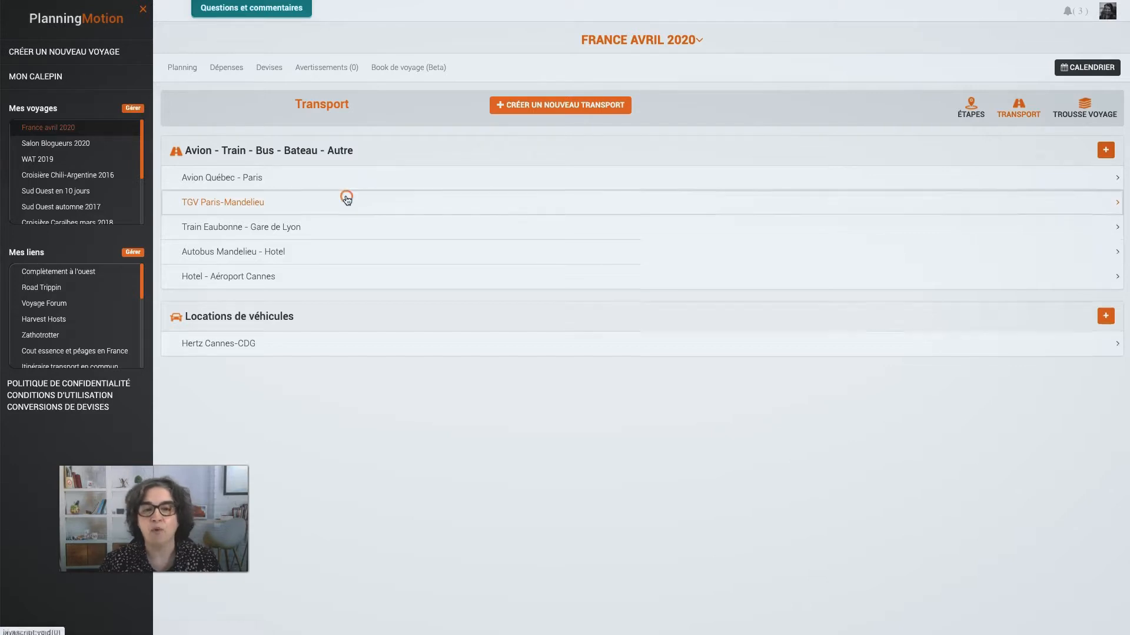
pyautogui.click(689, 232)
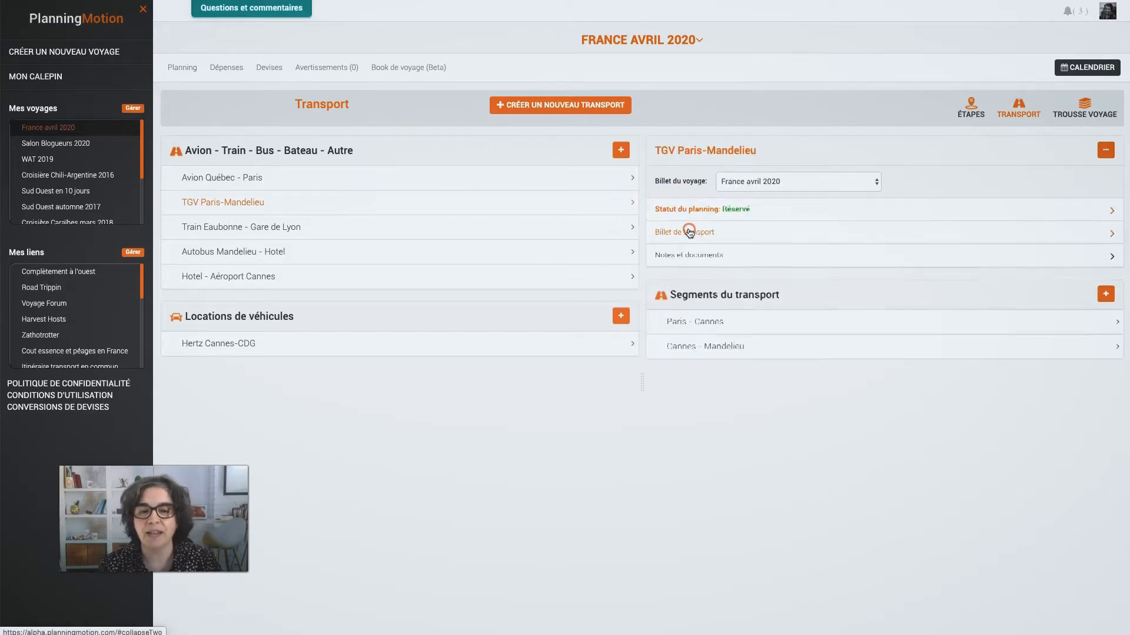
pyautogui.click(724, 339)
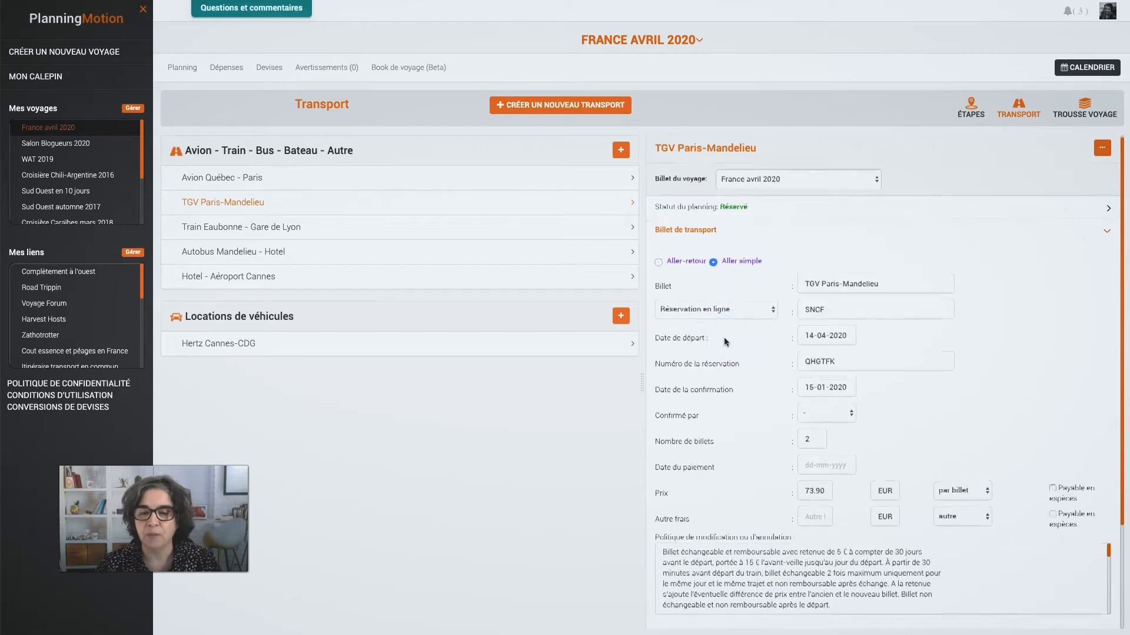
pyautogui.scroll(-1, 725, 342)
pyautogui.scroll(-1, 725, 342)
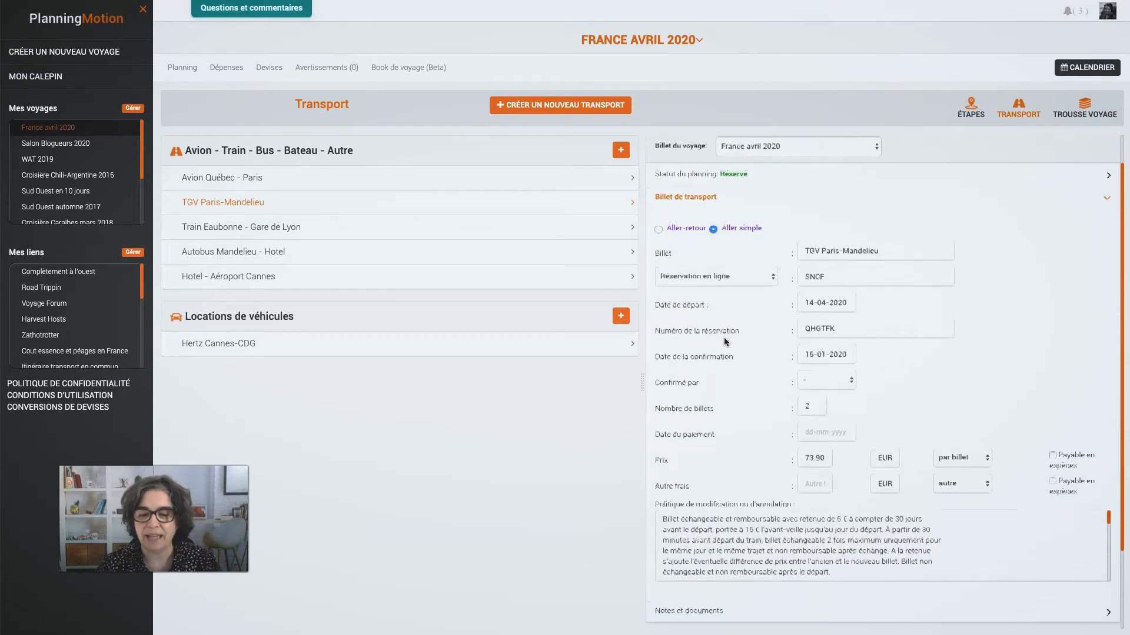
pyautogui.click(736, 335)
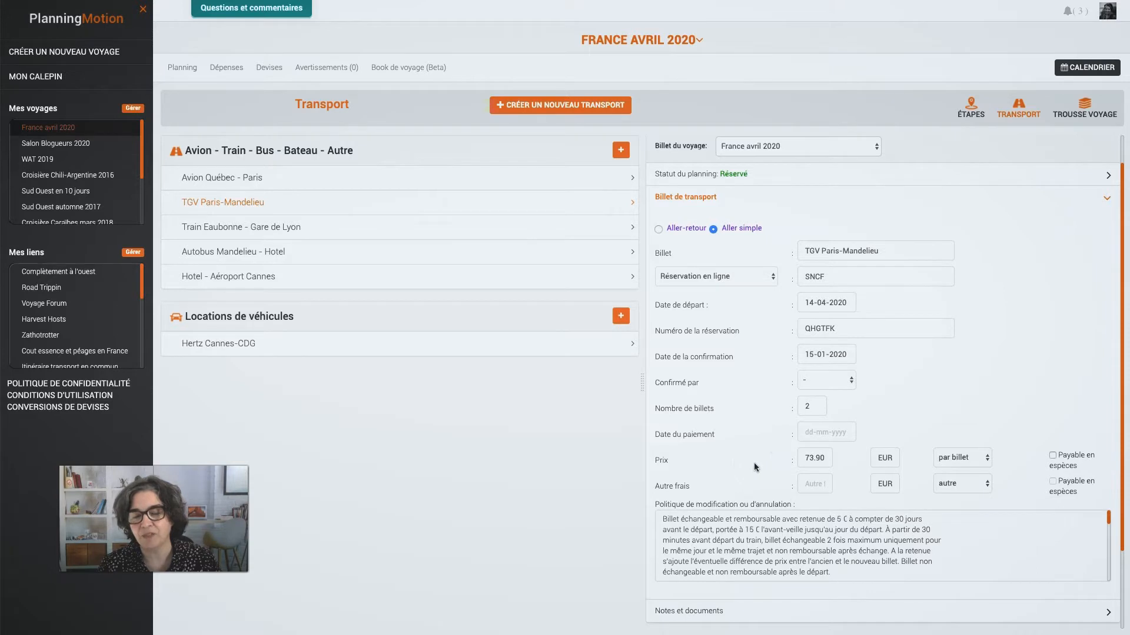
# Step: Review the France avril 2020 trip's expenses by category, from accommodation through transport and vehicle rental
pyautogui.click(225, 70)
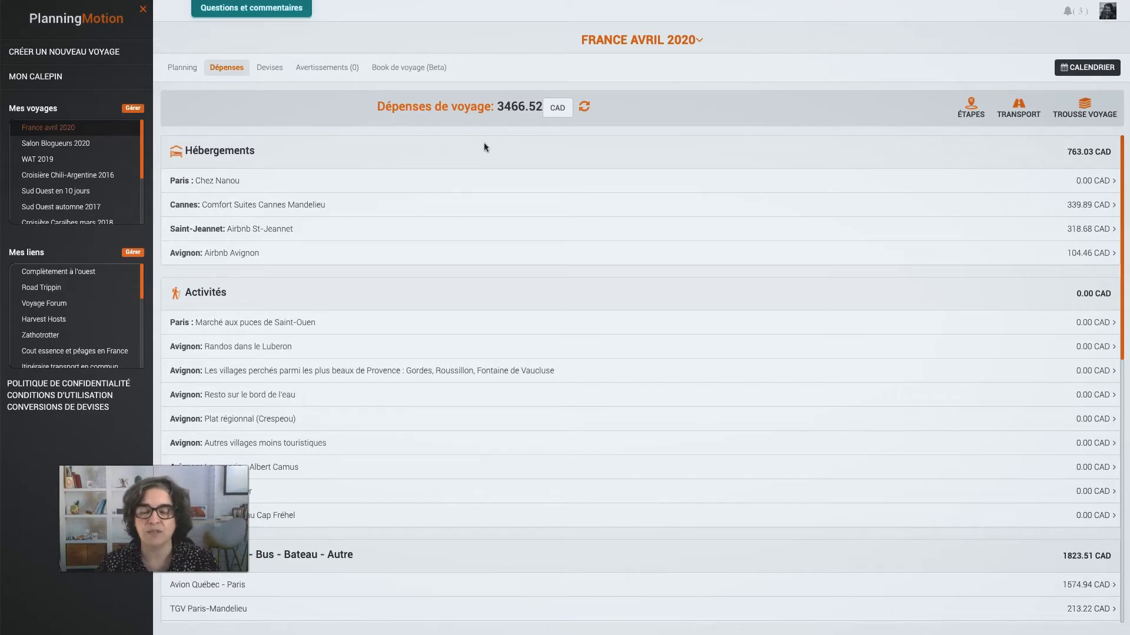
pyautogui.click(546, 137)
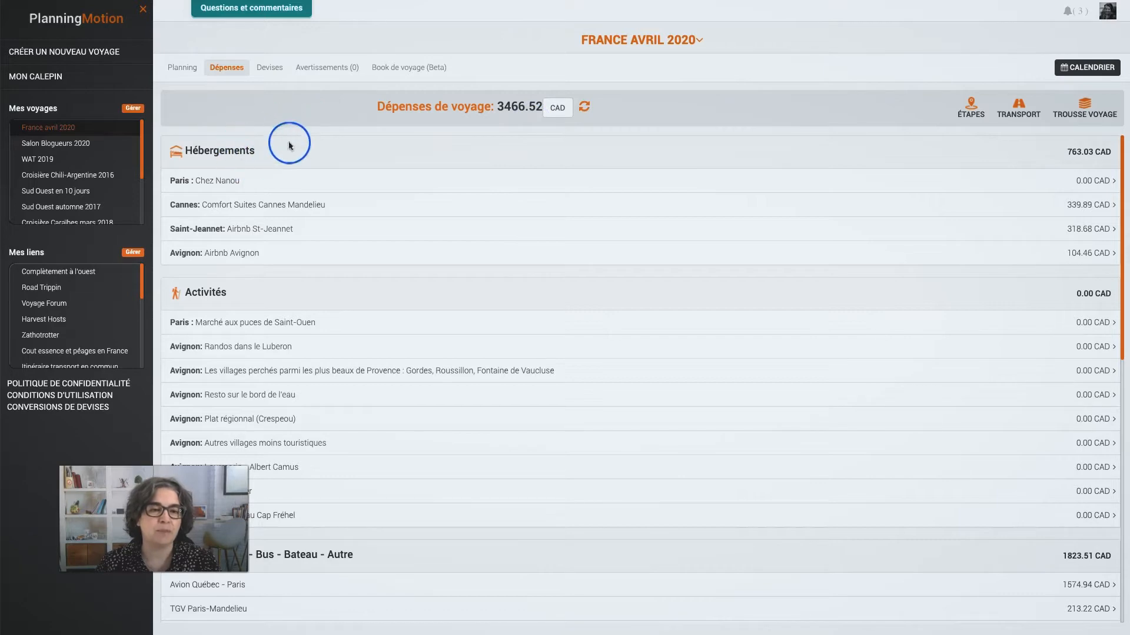
pyautogui.scroll(-6, 294, 285)
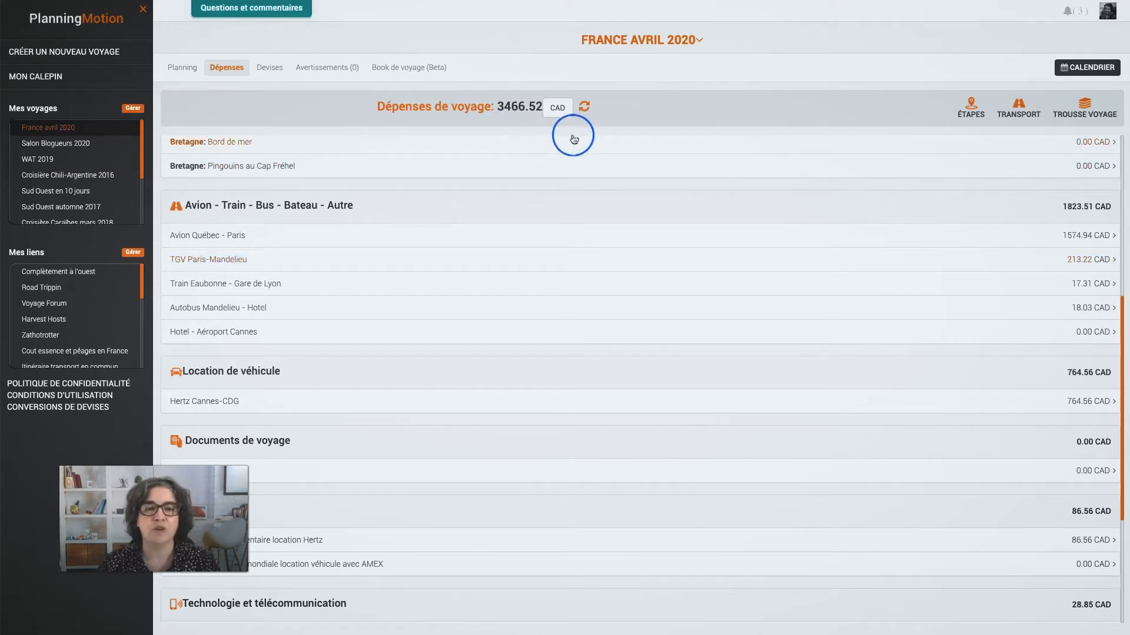
pyautogui.click(597, 133)
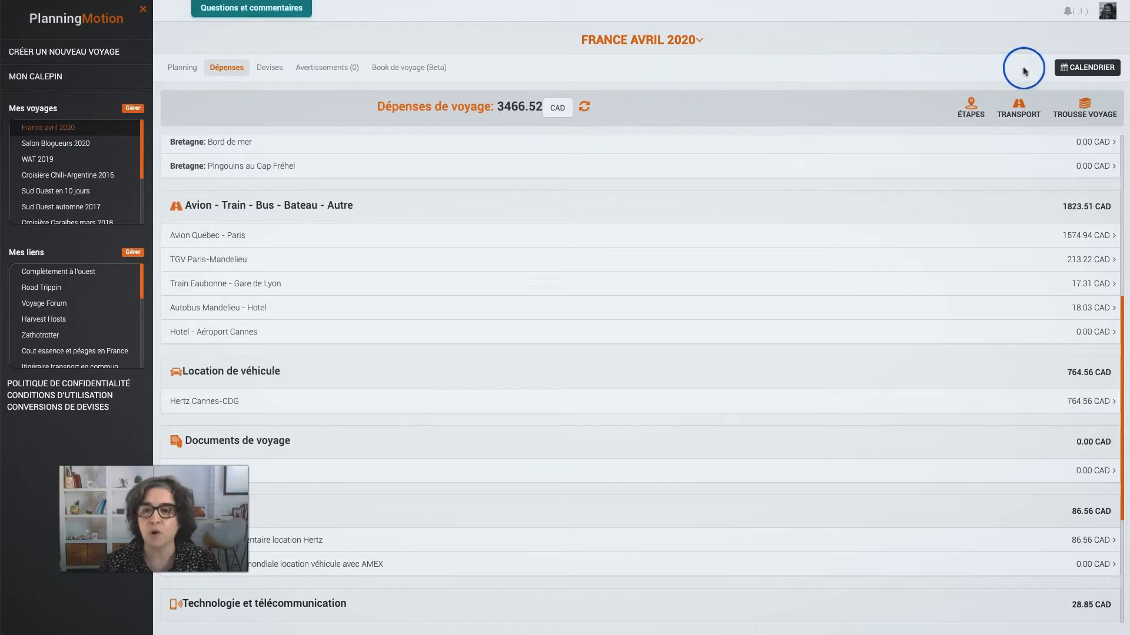
# Step: Examine the trip's stages, transport and accommodation in the April 2020 calendar
pyautogui.click(1075, 70)
pyautogui.click(788, 147)
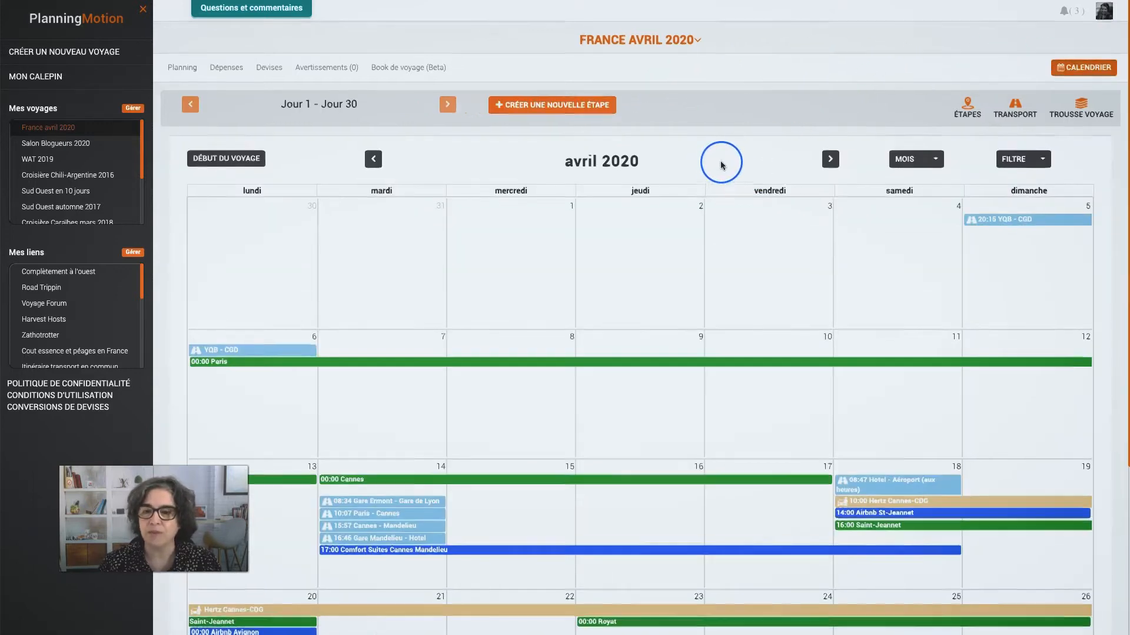
pyautogui.scroll(-1, 722, 165)
pyautogui.scroll(-1, 723, 165)
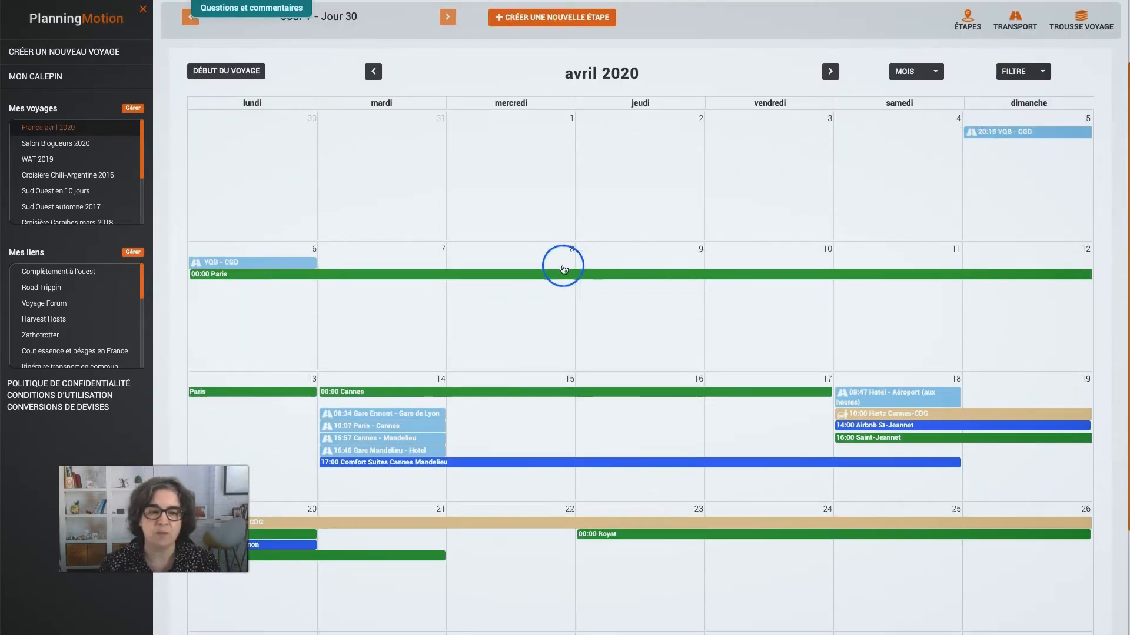
# Step: Open the Comfort Suites Cannes Mandelieu stay from the calendar and inspect its contact details, reservation and planning status
pyautogui.click(383, 462)
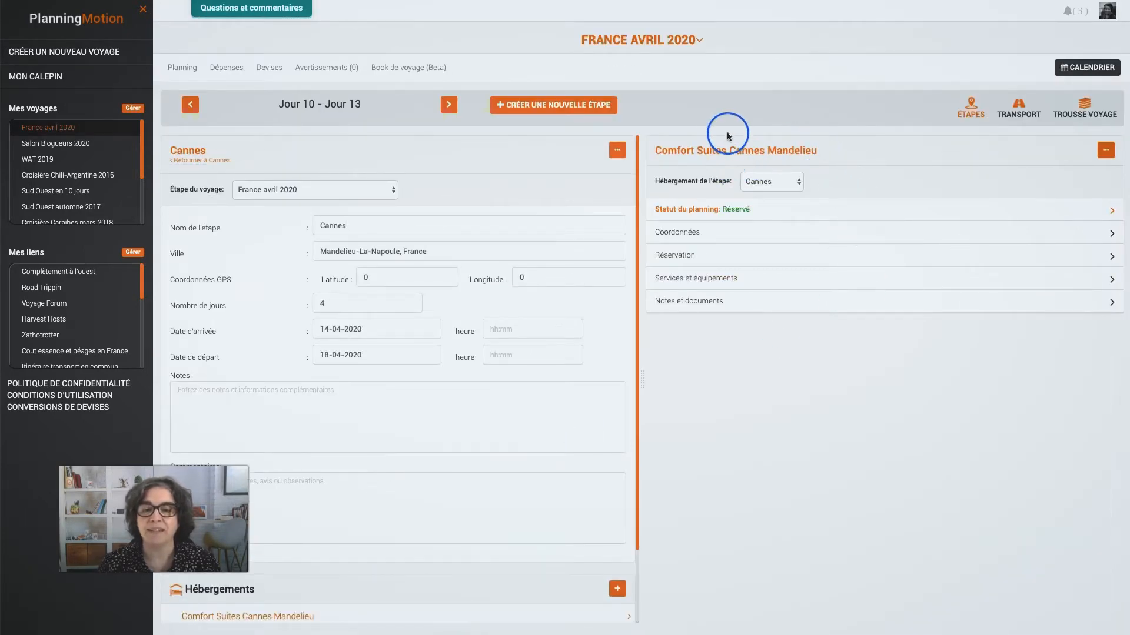
pyautogui.click(675, 233)
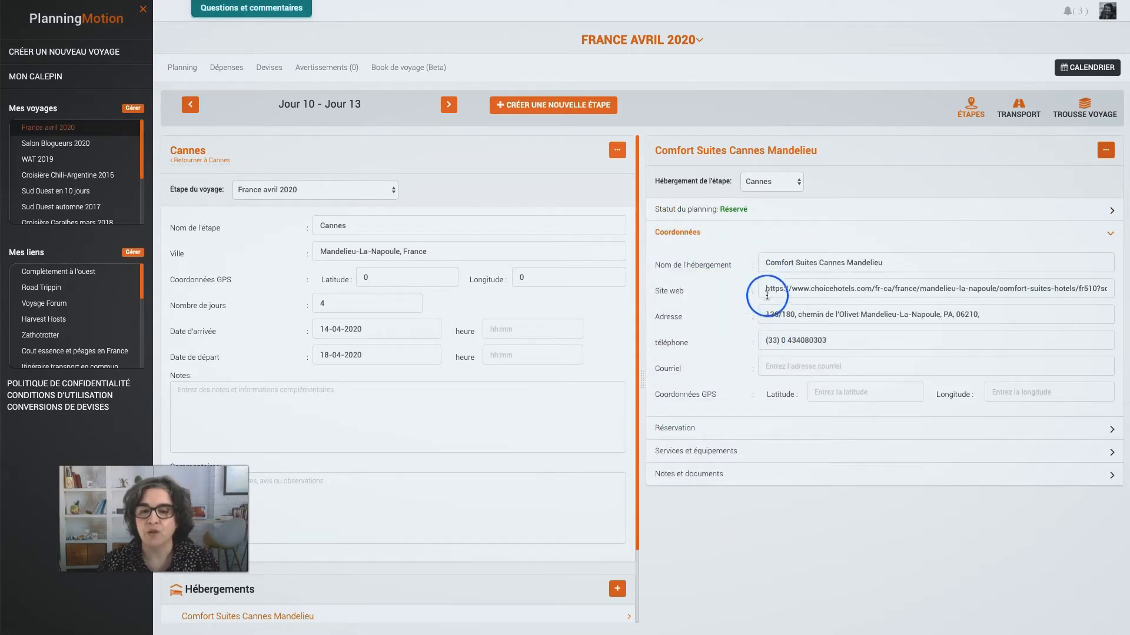
pyautogui.click(685, 428)
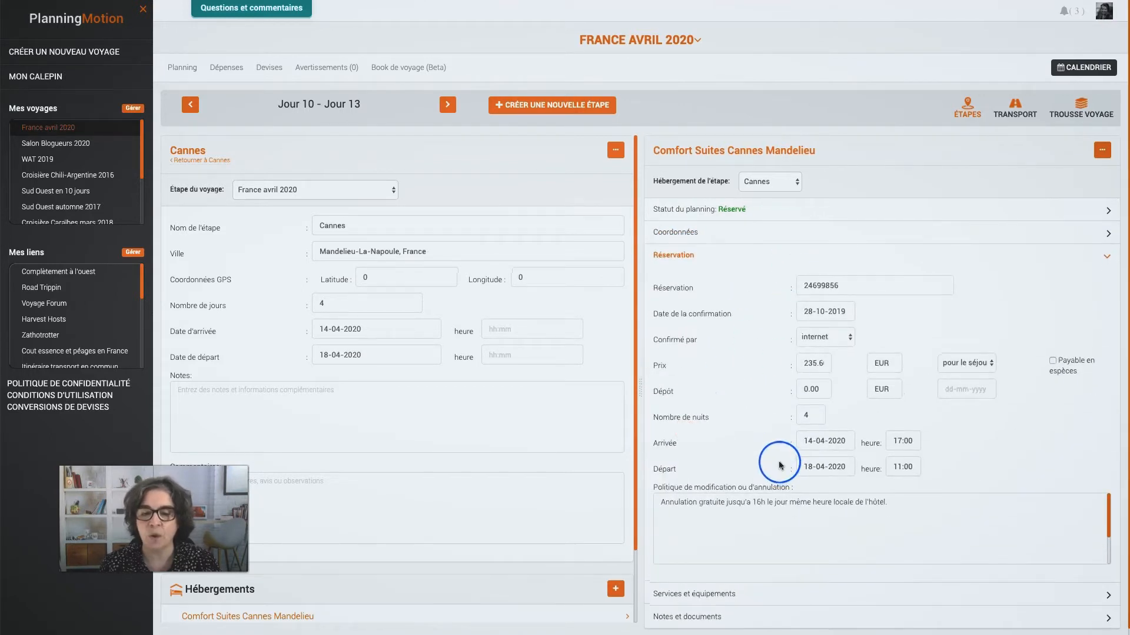
pyautogui.click(711, 212)
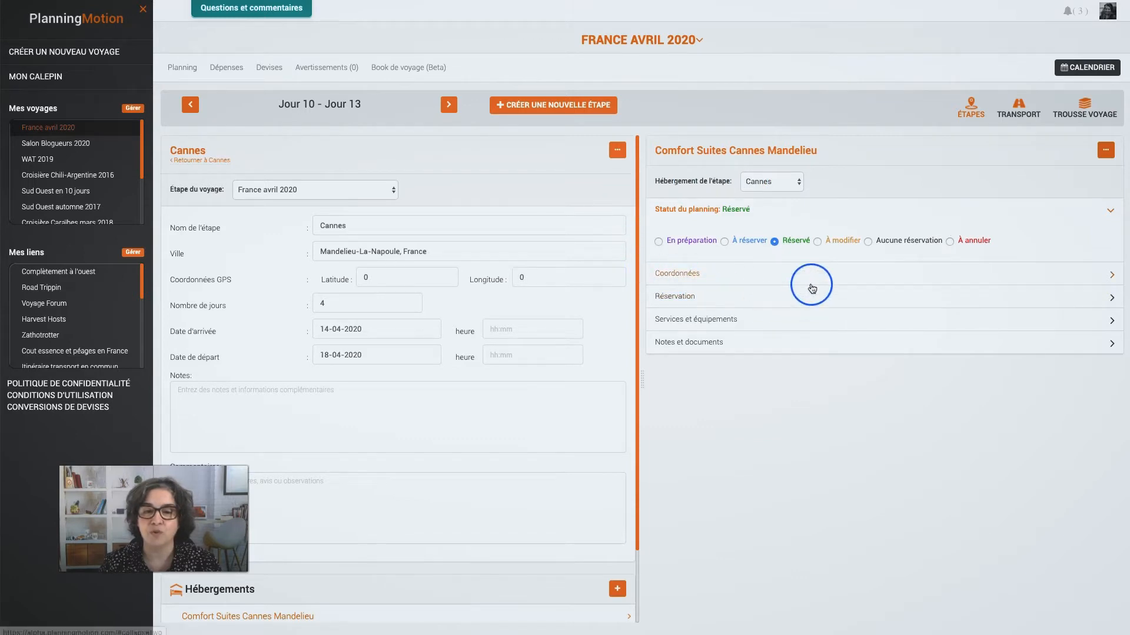
# Step: List the trip's planning items with the status Réservé and view the Comfort Suites Cannes Mandelieu entry
pyautogui.click(187, 69)
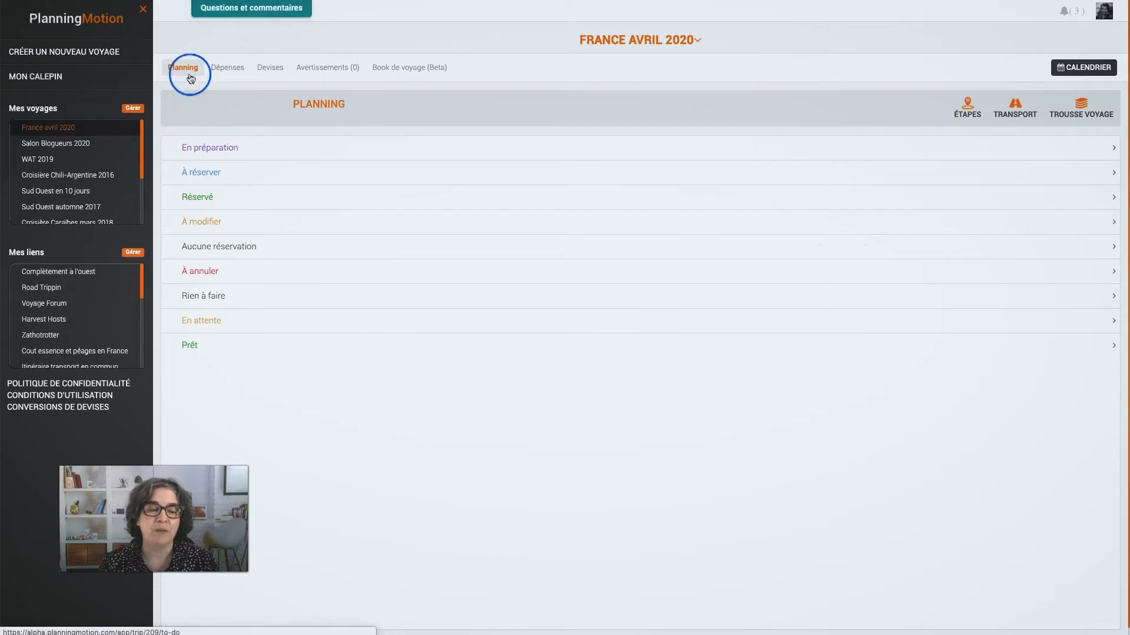
pyautogui.click(208, 203)
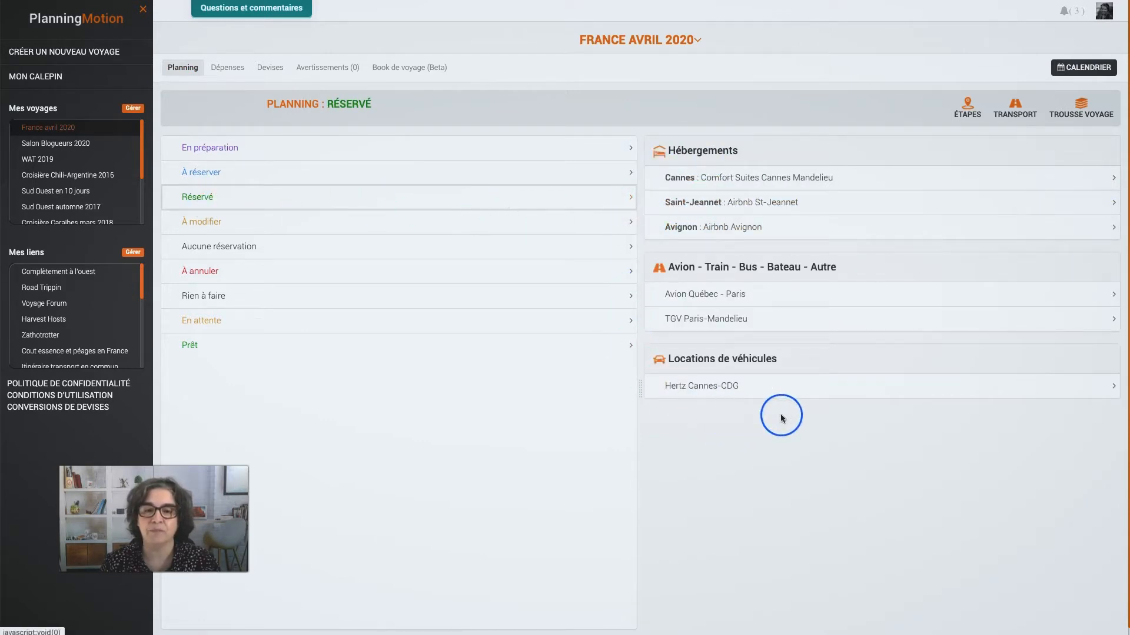
pyautogui.click(780, 179)
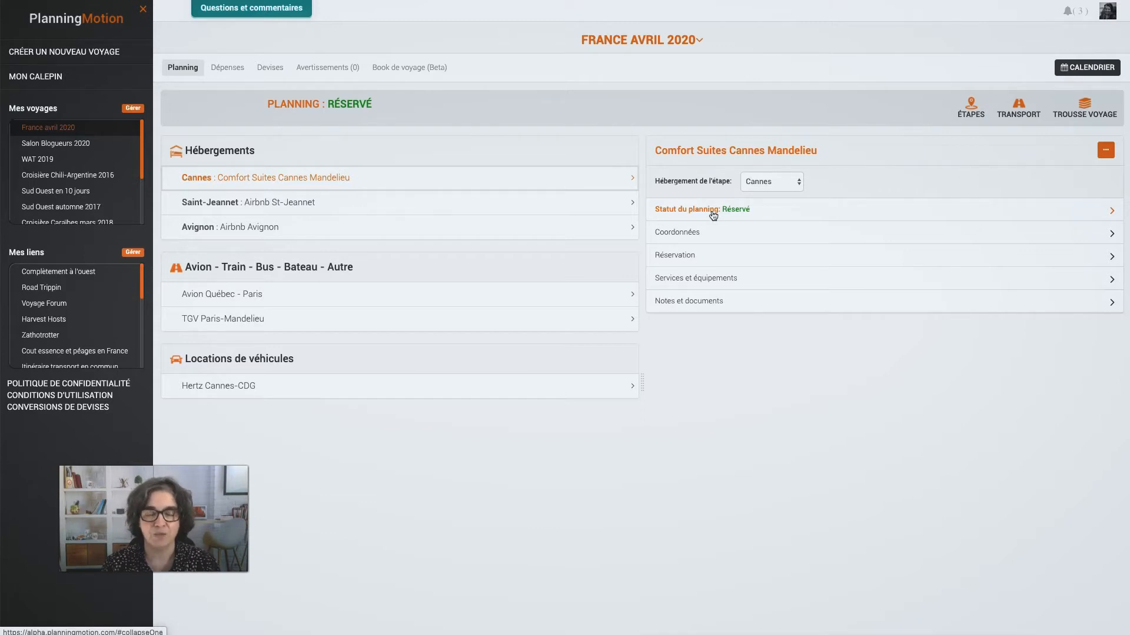
pyautogui.click(698, 196)
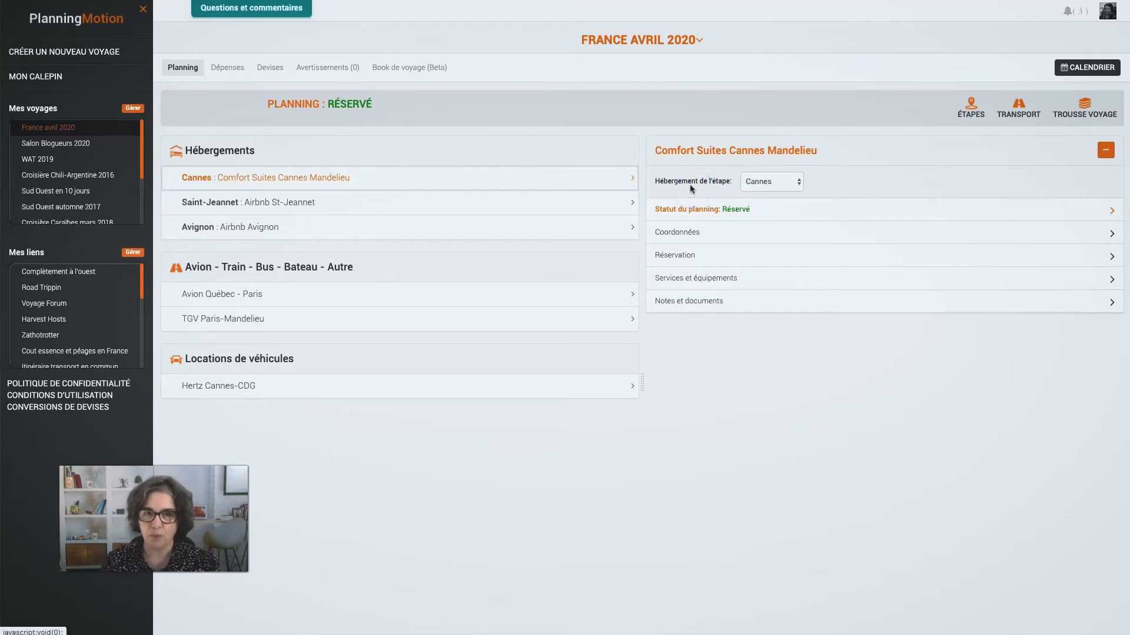
# Step: Duplicate the France avril 2020 trip from its trip details
pyautogui.click(700, 41)
pyautogui.click(705, 31)
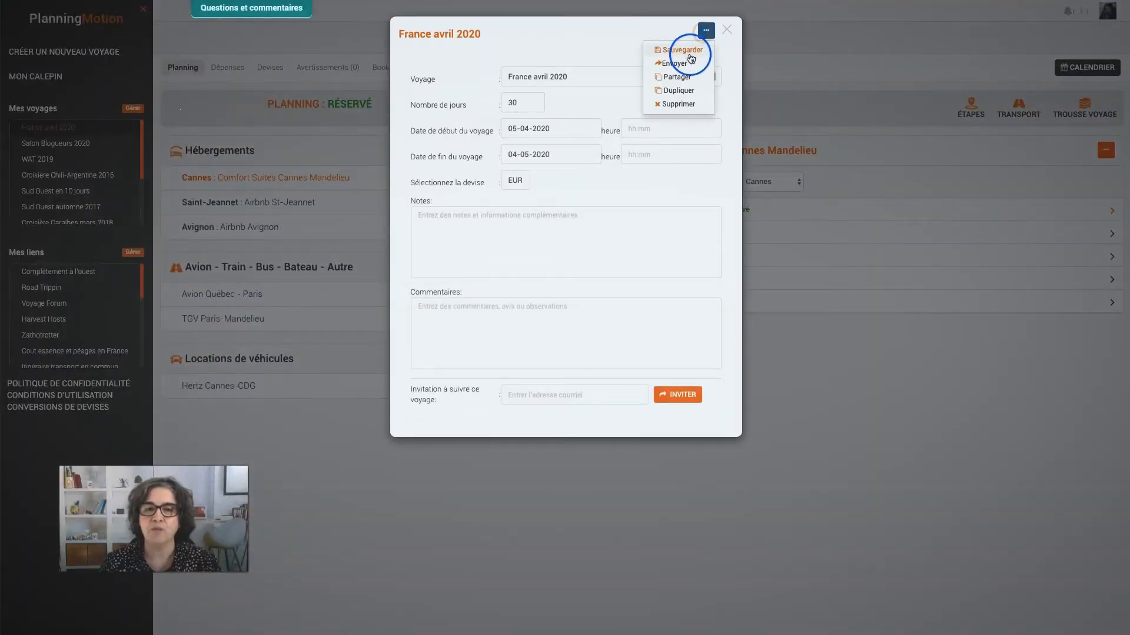
pyautogui.click(682, 91)
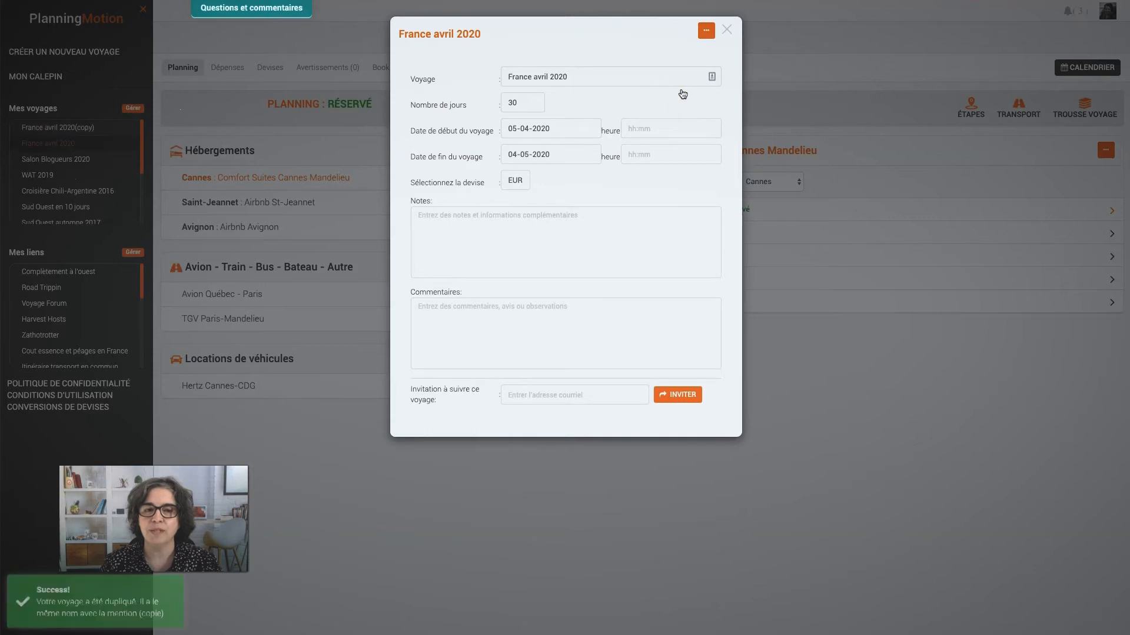
# Step: Rename the original trip as "Annulé - France avril 2020" and close its details
pyautogui.click(507, 77)
pyautogui.write('Annulé -')
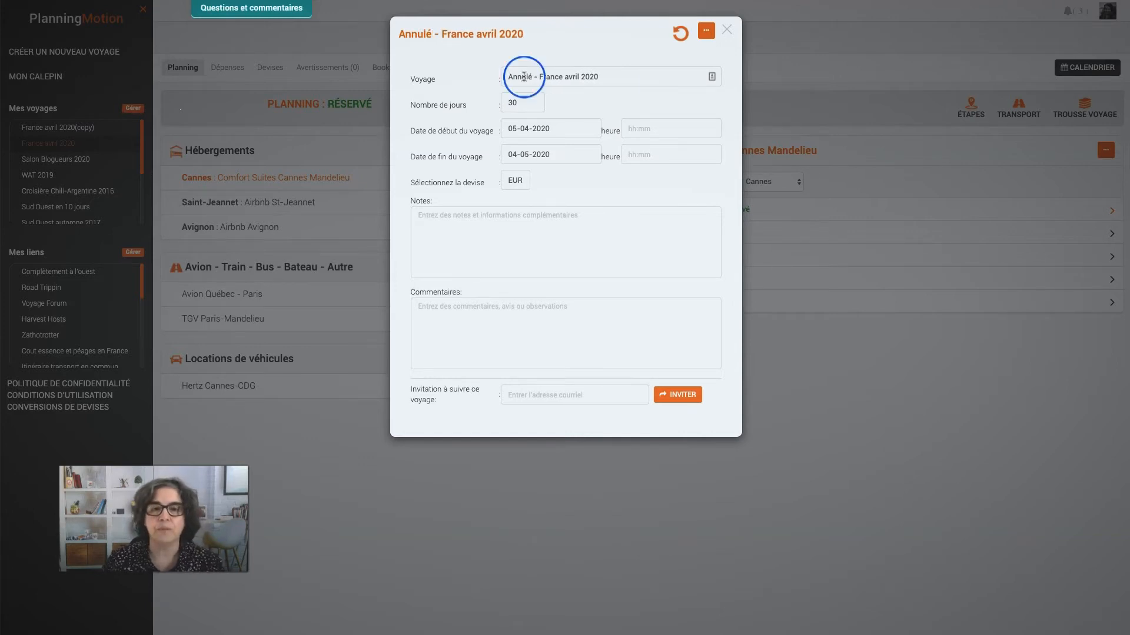
pyautogui.click(727, 29)
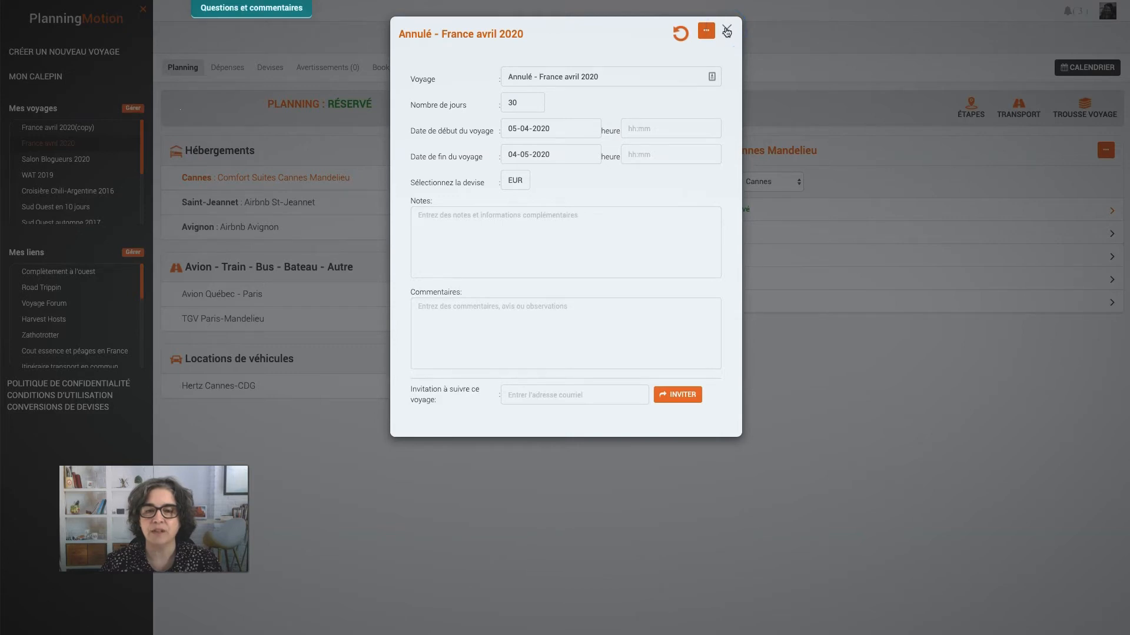
pyautogui.click(727, 32)
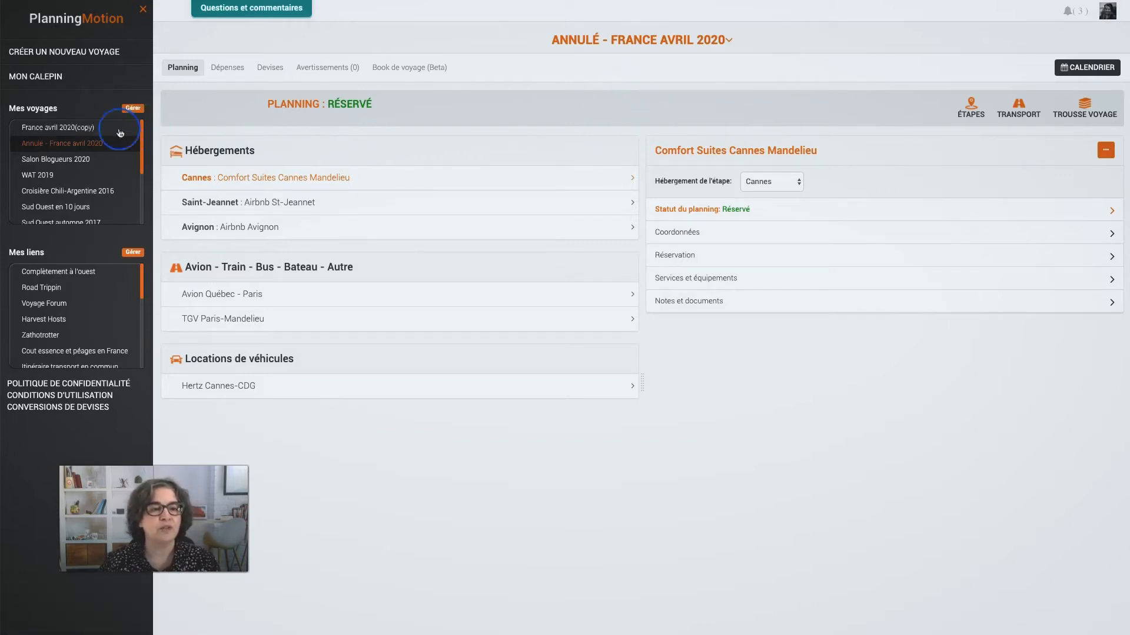
# Step: Open the duplicated trip France avril 2020(copy) and shorten its name to "France"
pyautogui.click(107, 128)
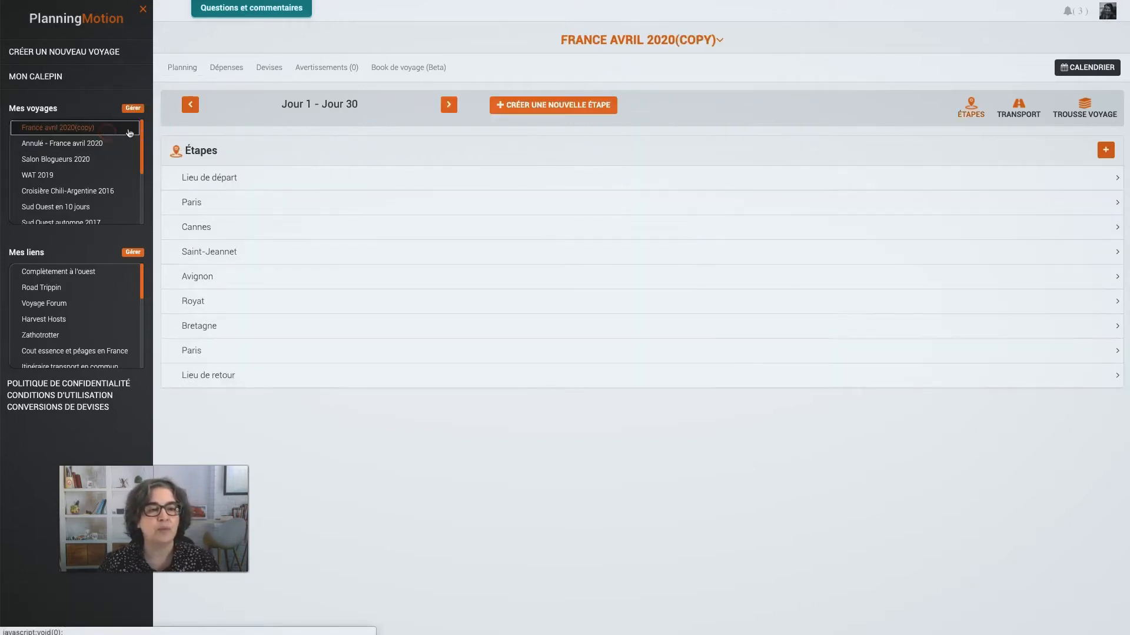
pyautogui.click(716, 41)
pyautogui.moveTo(532, 77); pyautogui.dragTo(604, 76)
pyautogui.press('BackSpace')
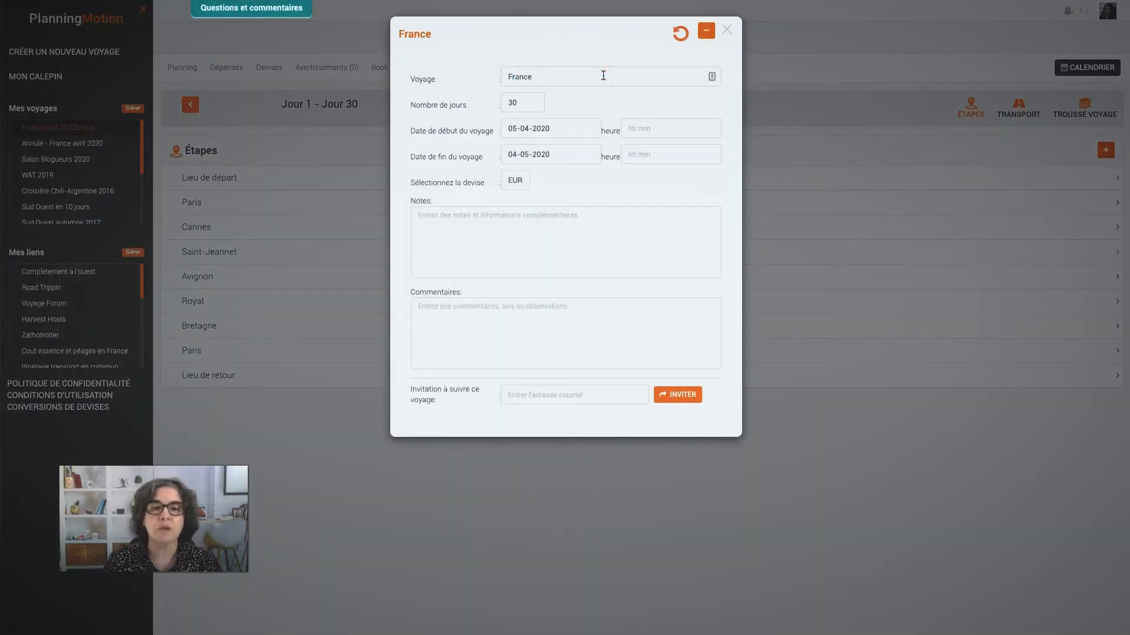
pyautogui.click(727, 31)
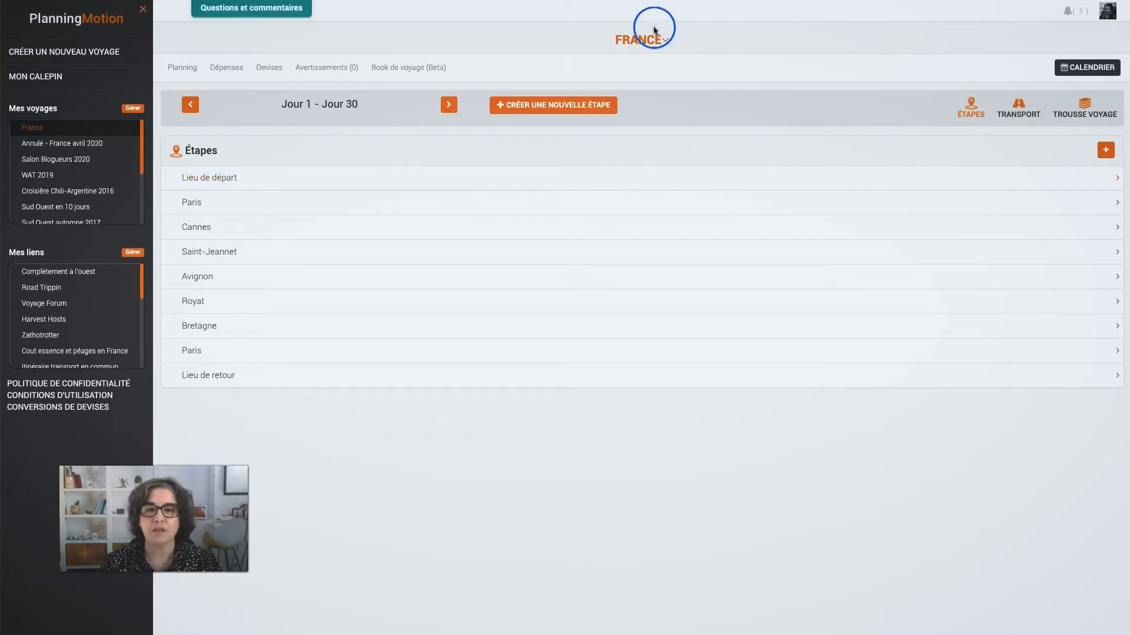
# Step: Check the date and currency fields in the France trip's details and close them
pyautogui.click(663, 43)
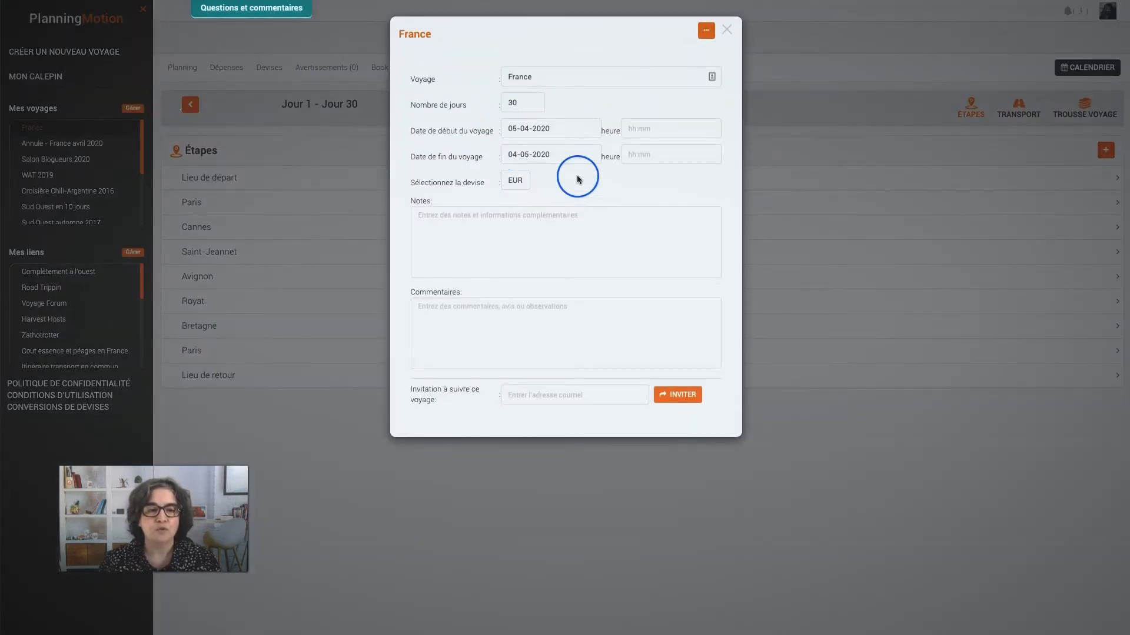
pyautogui.click(727, 30)
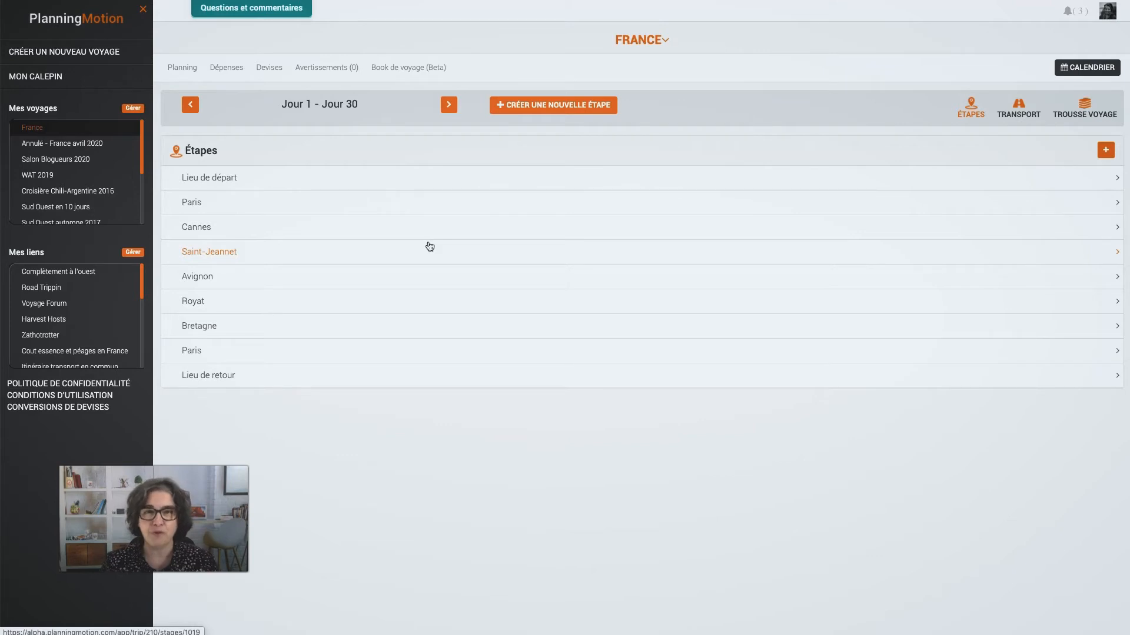
pyautogui.click(396, 168)
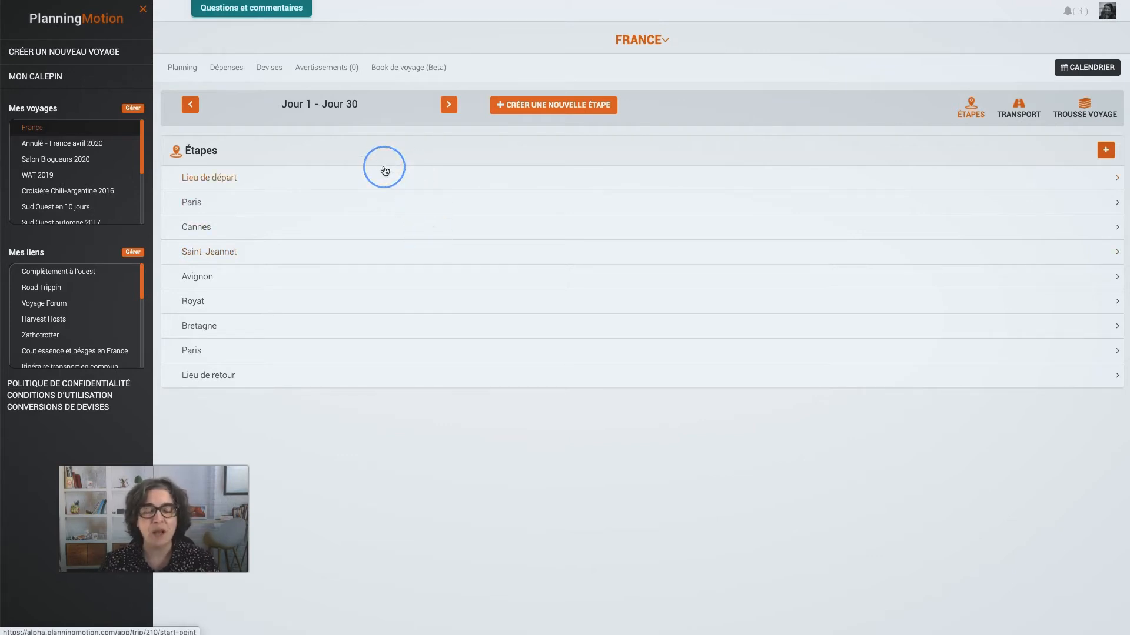
# Step: Open the reserved items in the planning of Annulé - France avril 2020 and examine the Cannes hotel's reservation cancellation policy
pyautogui.click(76, 145)
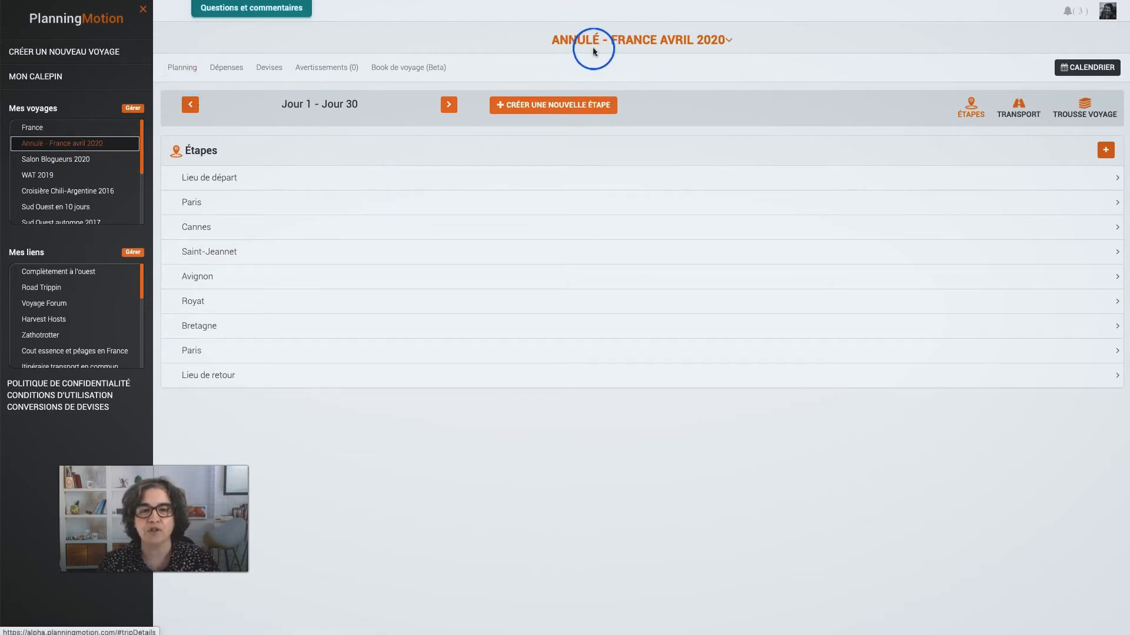
pyautogui.click(188, 68)
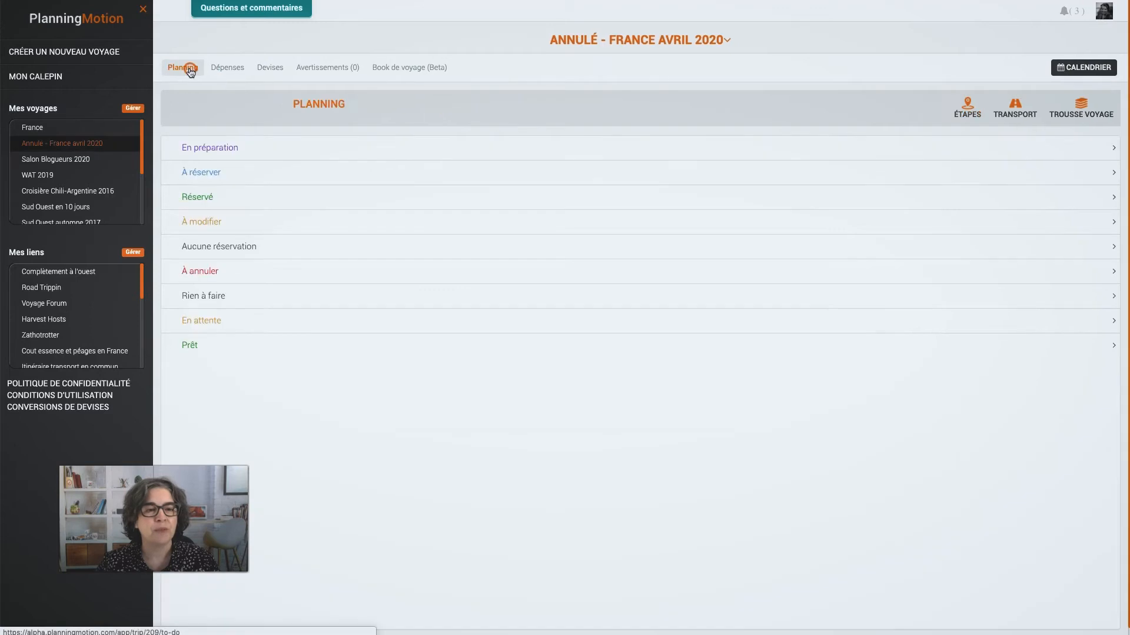
pyautogui.click(236, 200)
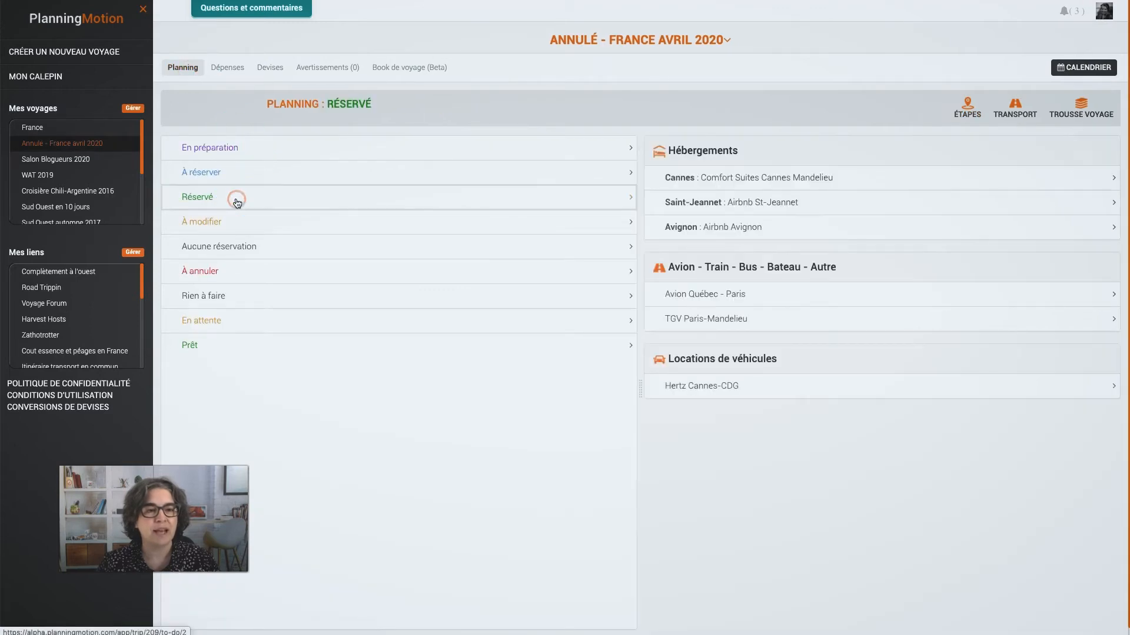
pyautogui.click(682, 177)
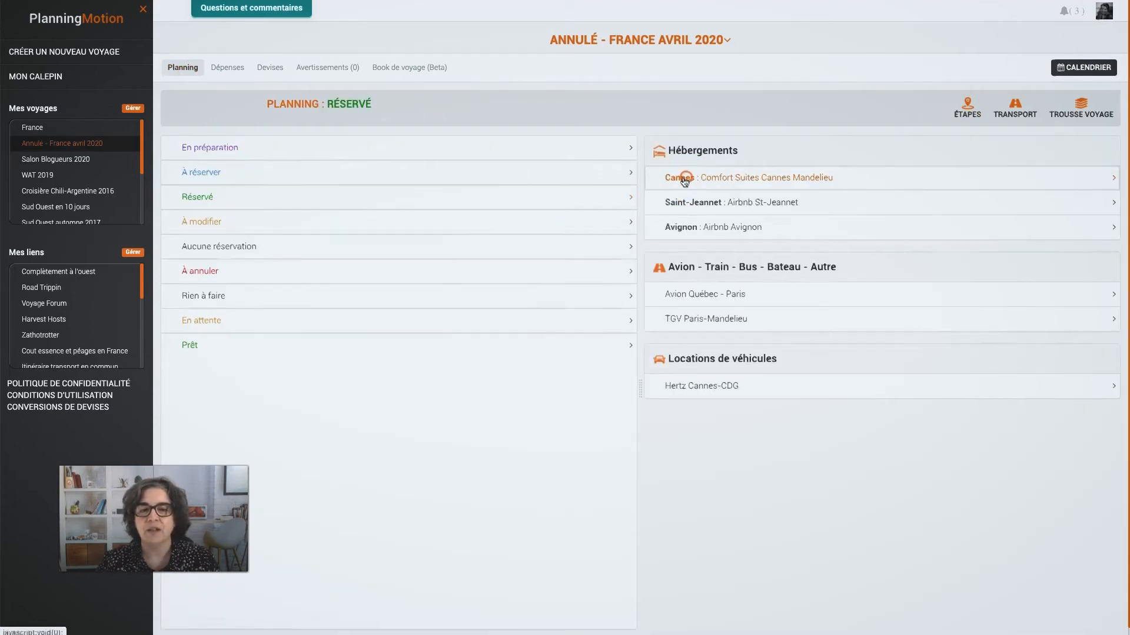
pyautogui.click(694, 257)
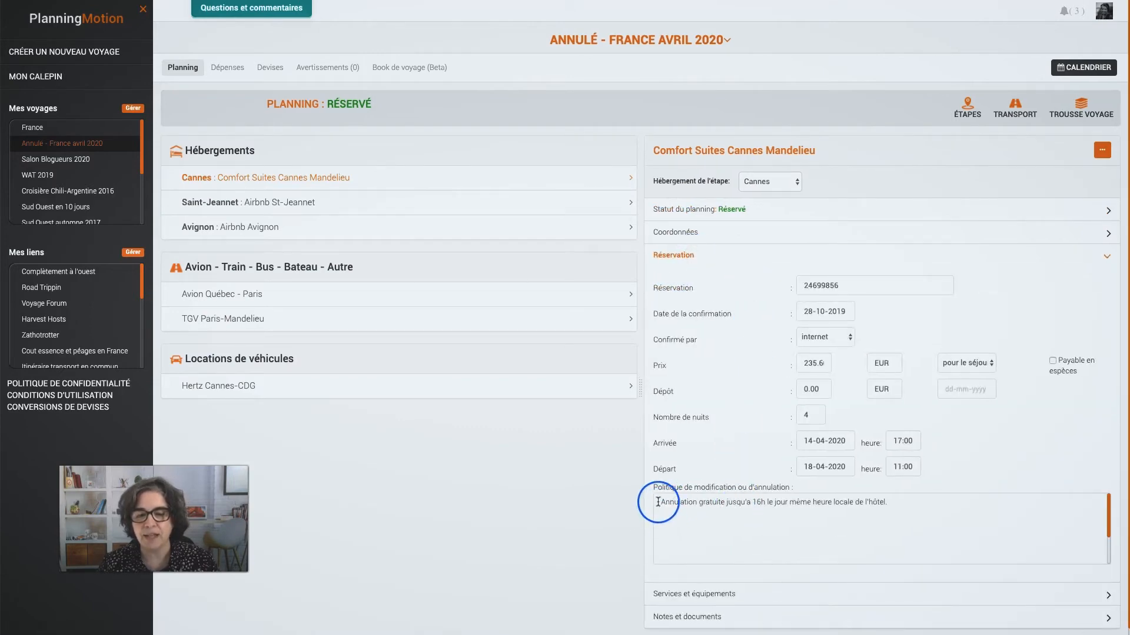
pyautogui.moveTo(658, 501); pyautogui.dragTo(891, 502)
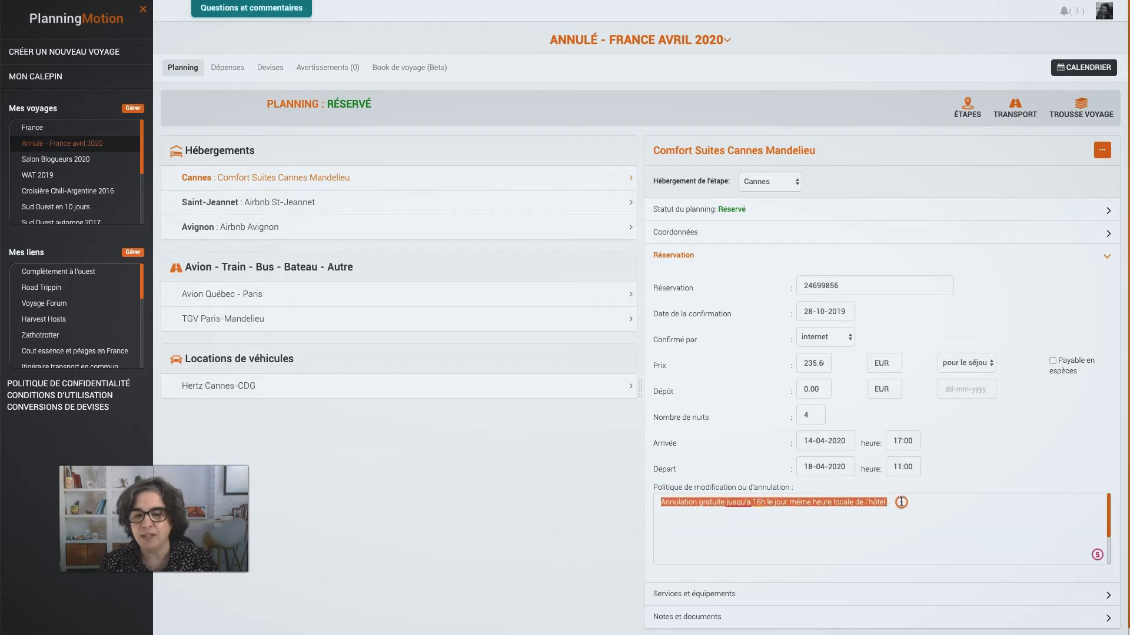
pyautogui.click(700, 533)
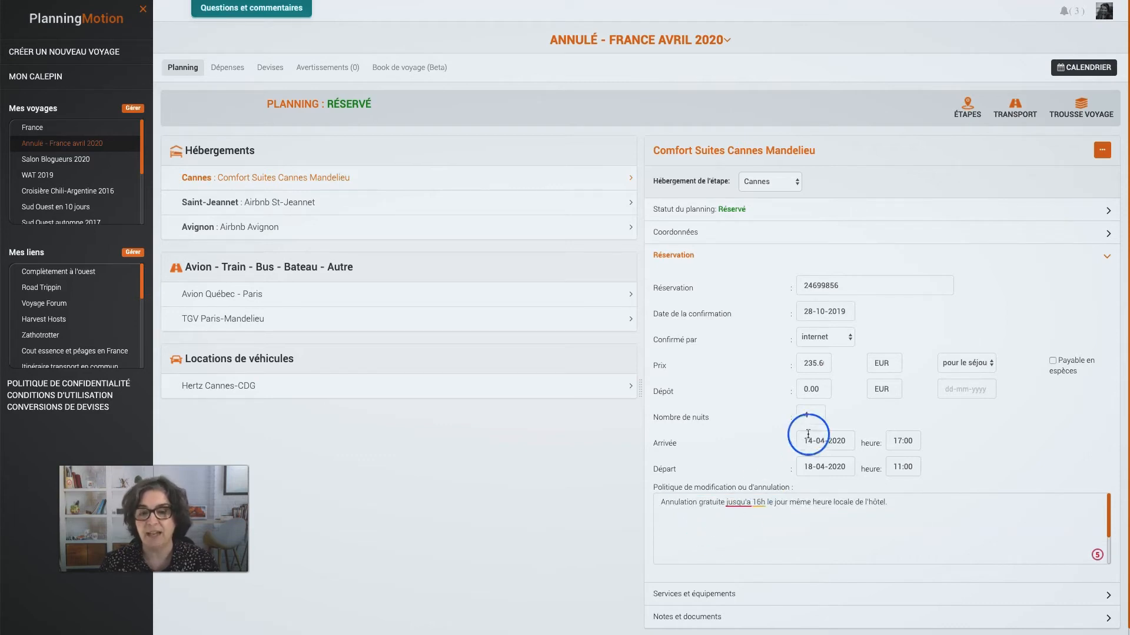
# Step: Set the Comfort Suites Cannes Mandelieu price to 0,00 and its planning status to À annuler
pyautogui.click(804, 364)
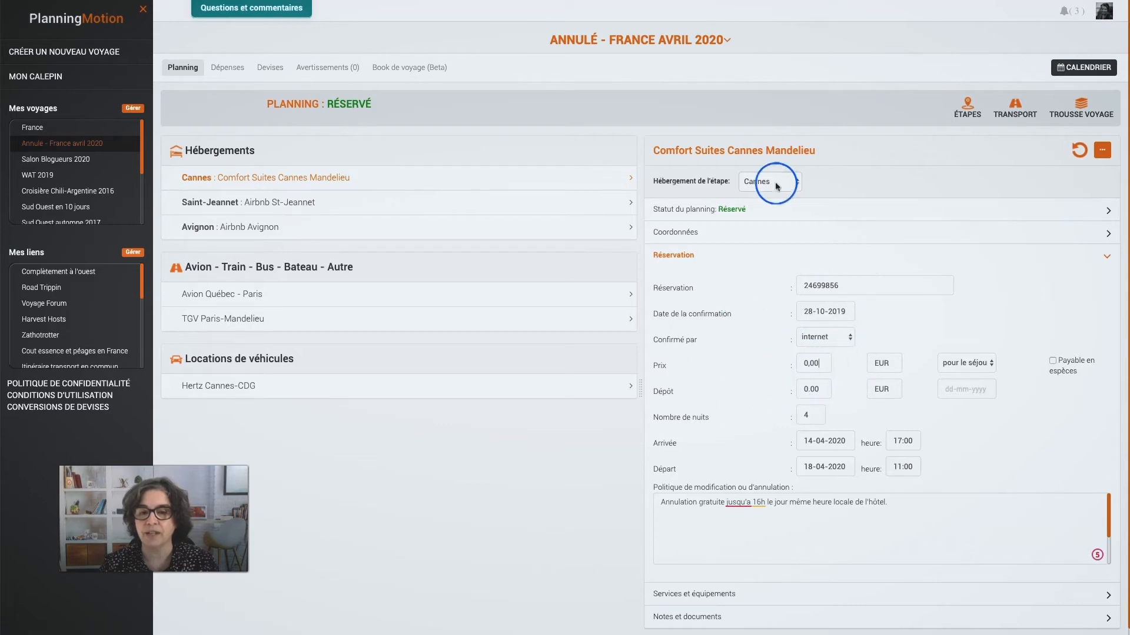
pyautogui.click(769, 211)
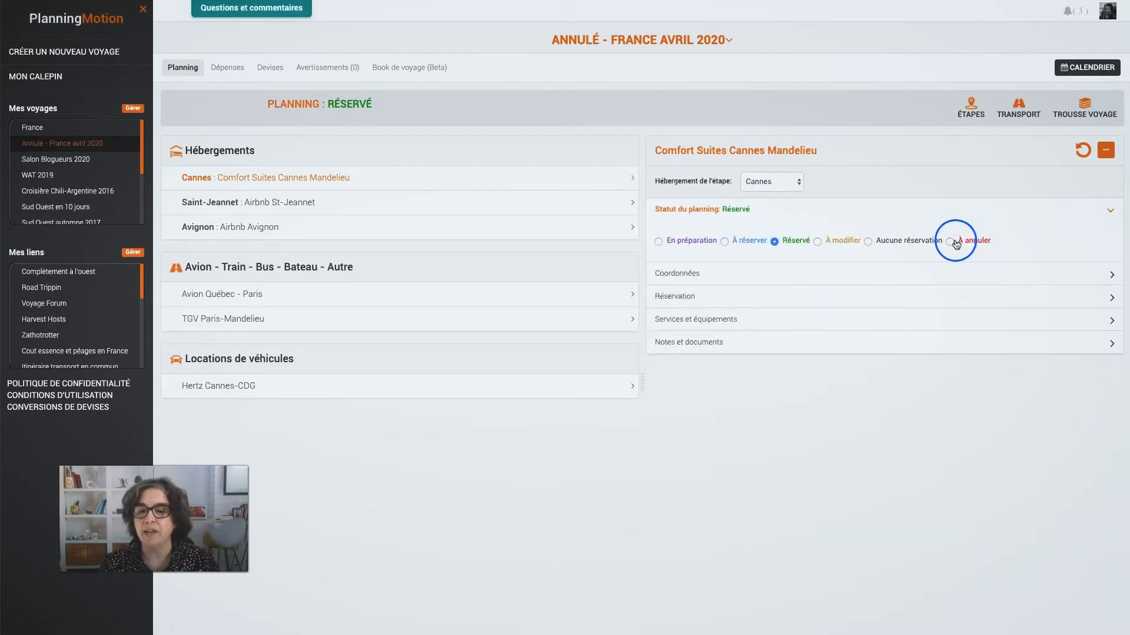
pyautogui.click(950, 241)
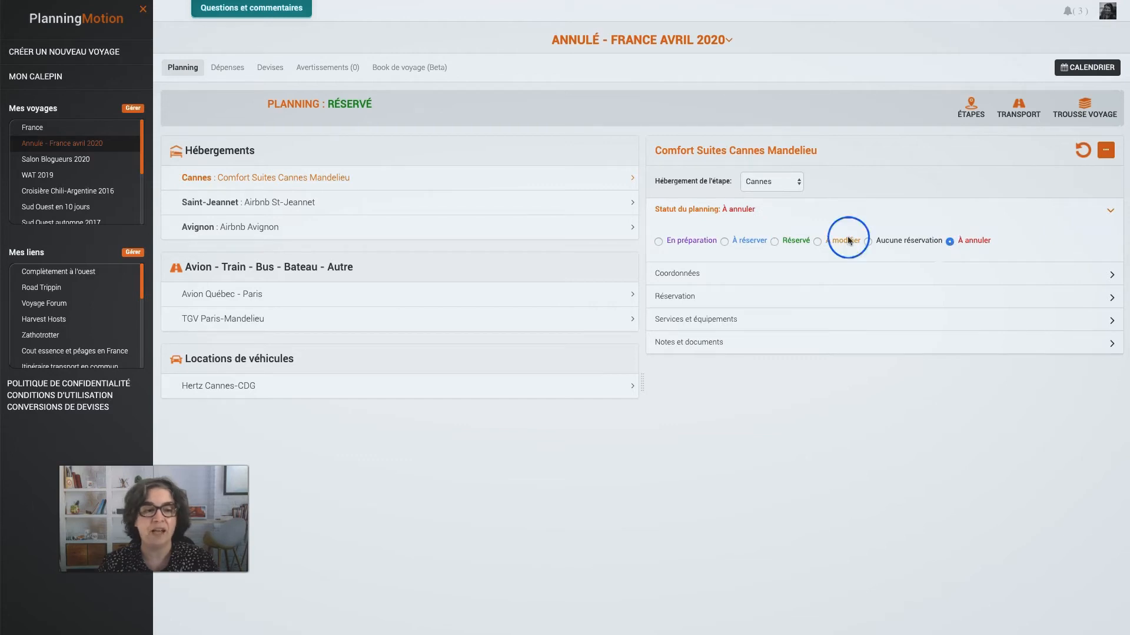
# Step: Set the Hertz Cannes-CDG rental price to 0,00, change its planning status to À annuler and save it
pyautogui.click(376, 390)
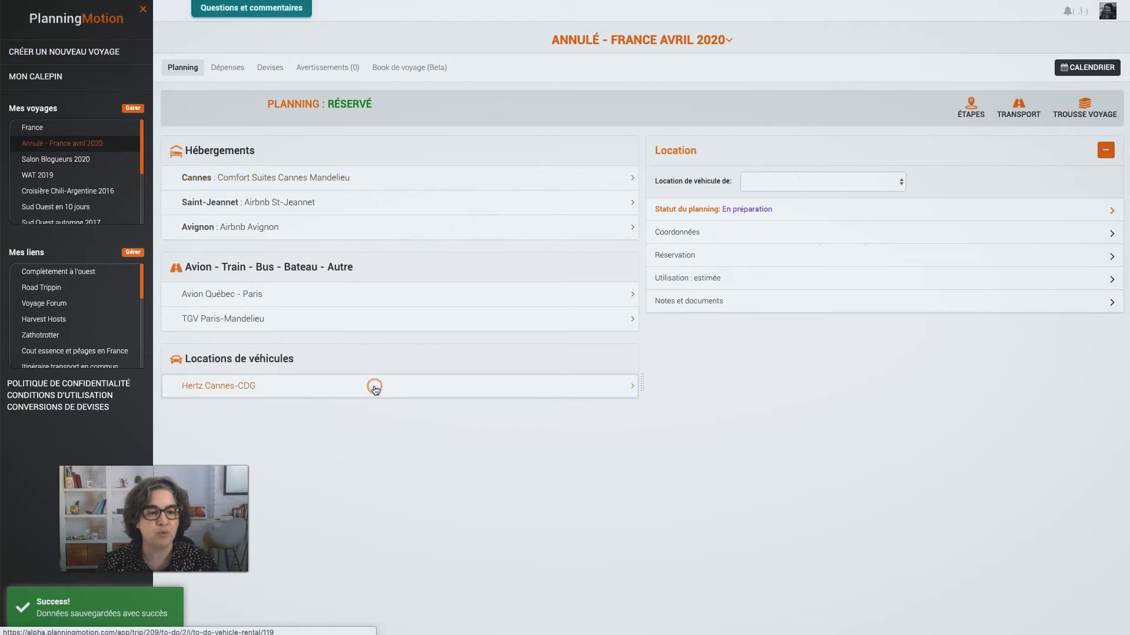
pyautogui.click(710, 257)
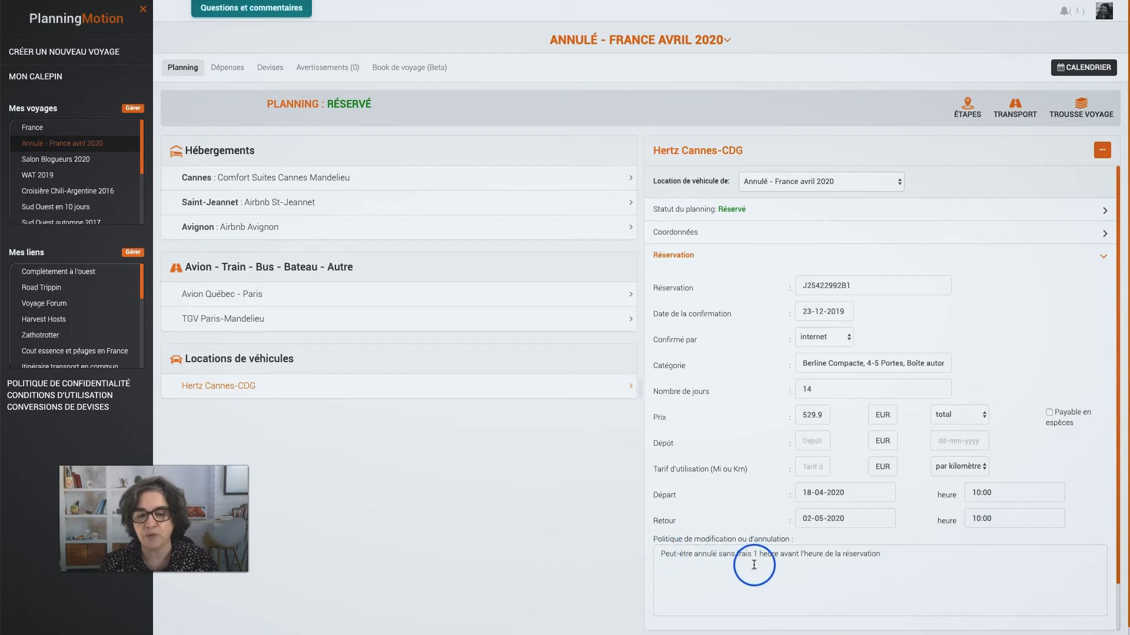
pyautogui.click(802, 415)
pyautogui.moveTo(801, 414); pyautogui.dragTo(866, 415)
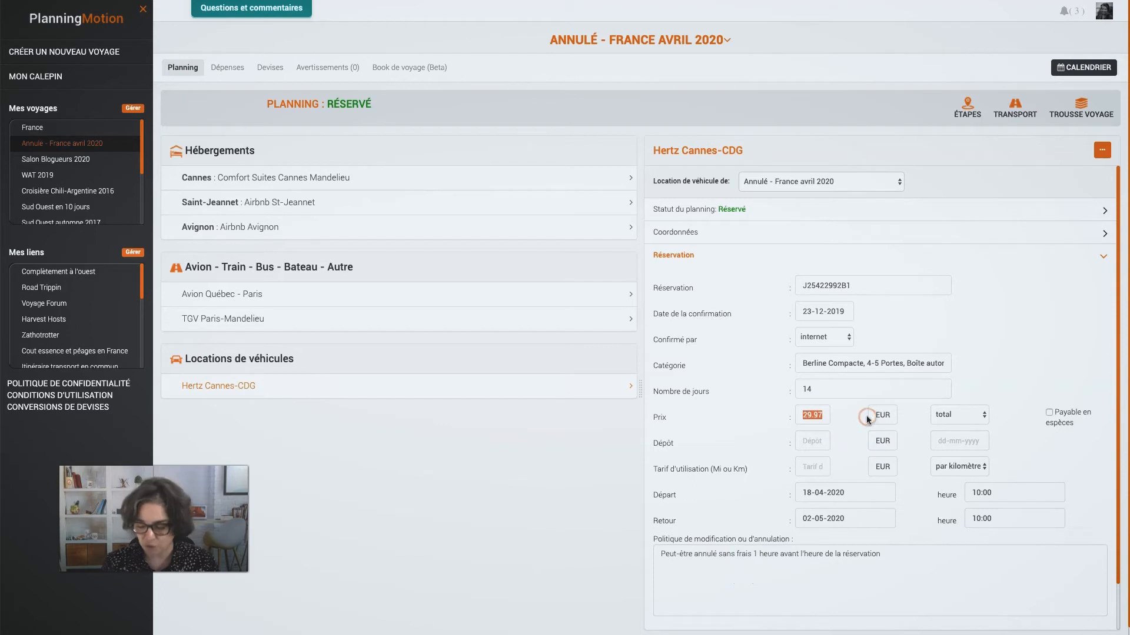
pyautogui.write('0,00')
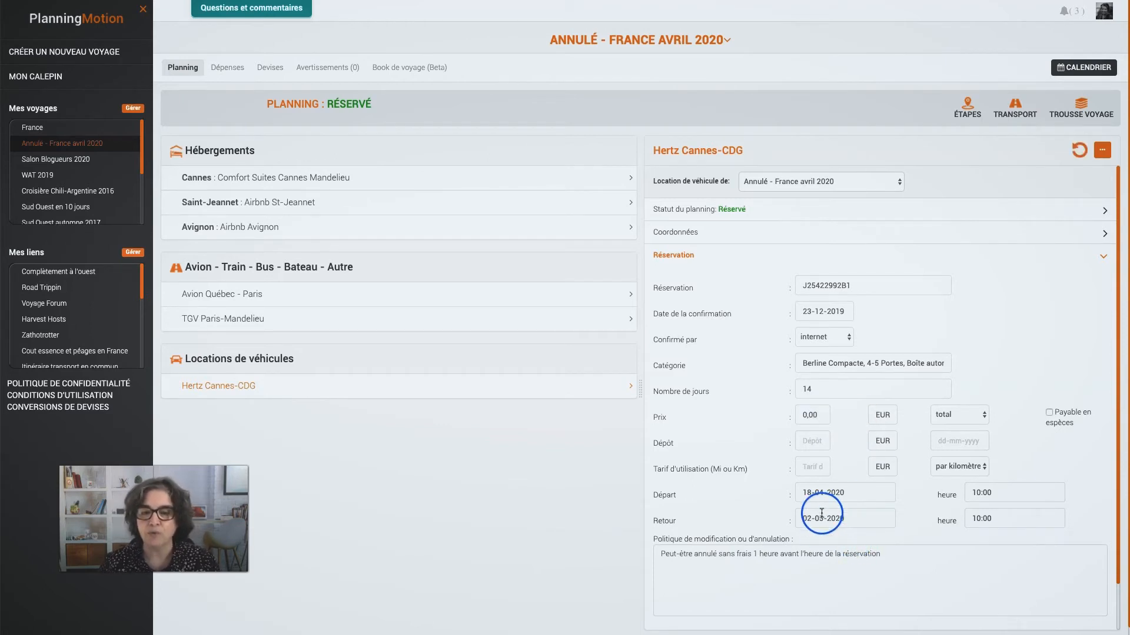
pyautogui.click(825, 562)
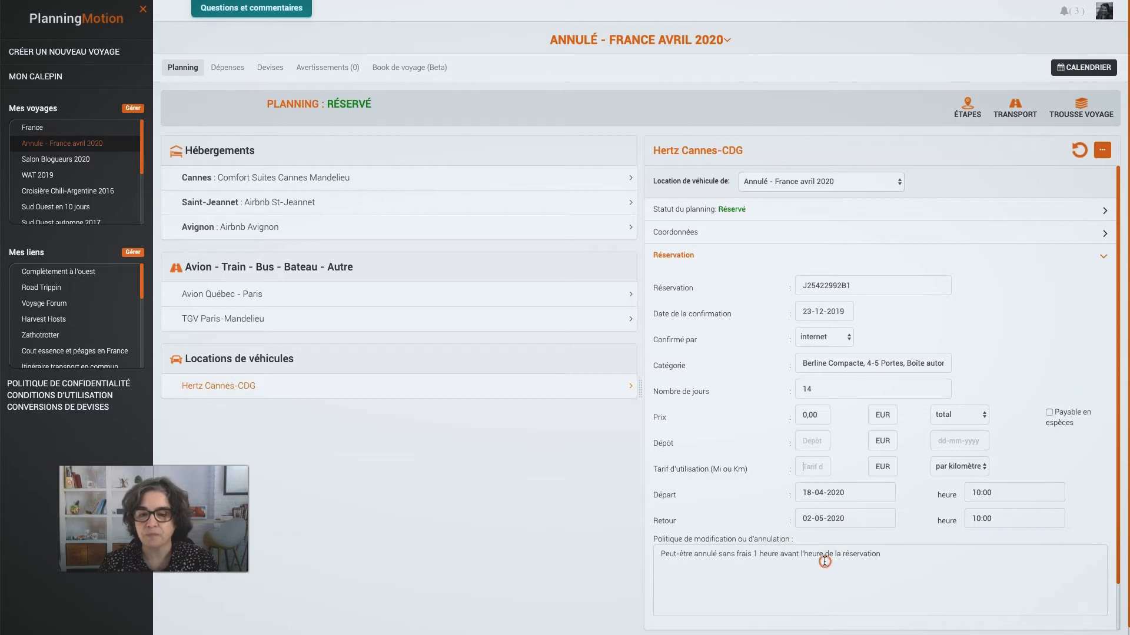
pyautogui.click(769, 211)
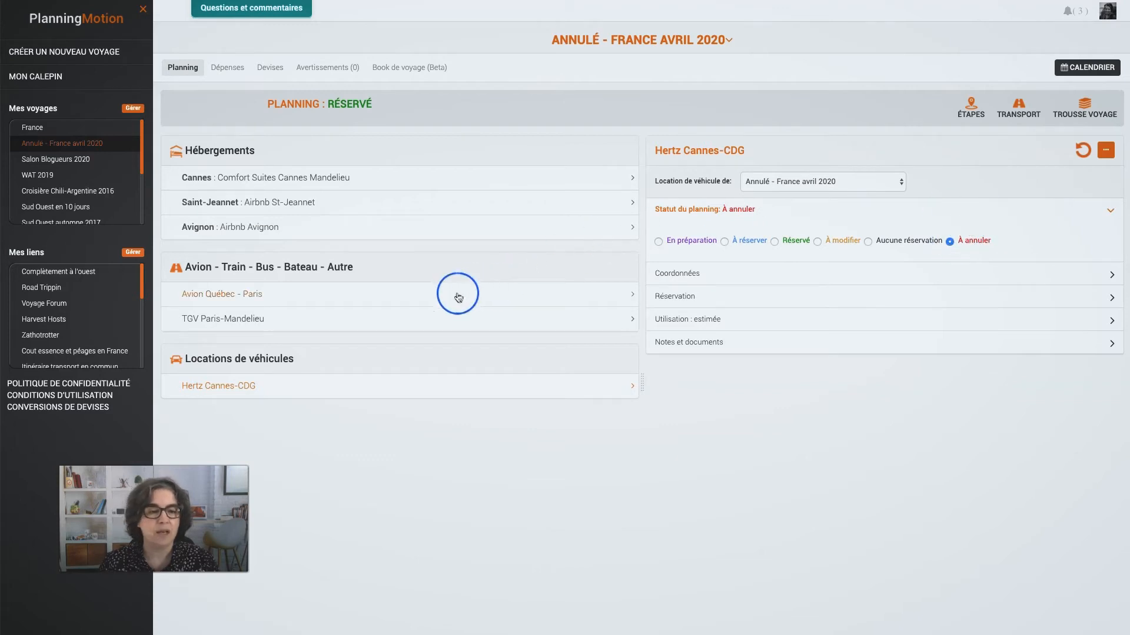
pyautogui.click(1105, 150)
pyautogui.click(1082, 175)
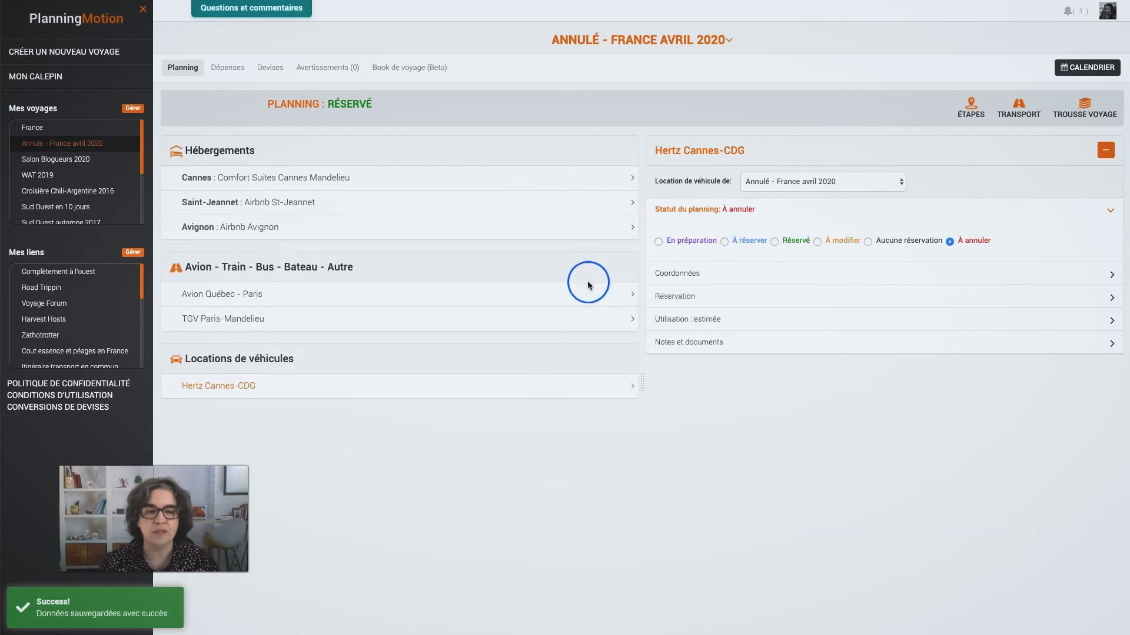
# Step: Set the TGV Paris-Mandelieu ticket price to 0,00 and its planning status to À annuler
pyautogui.click(479, 322)
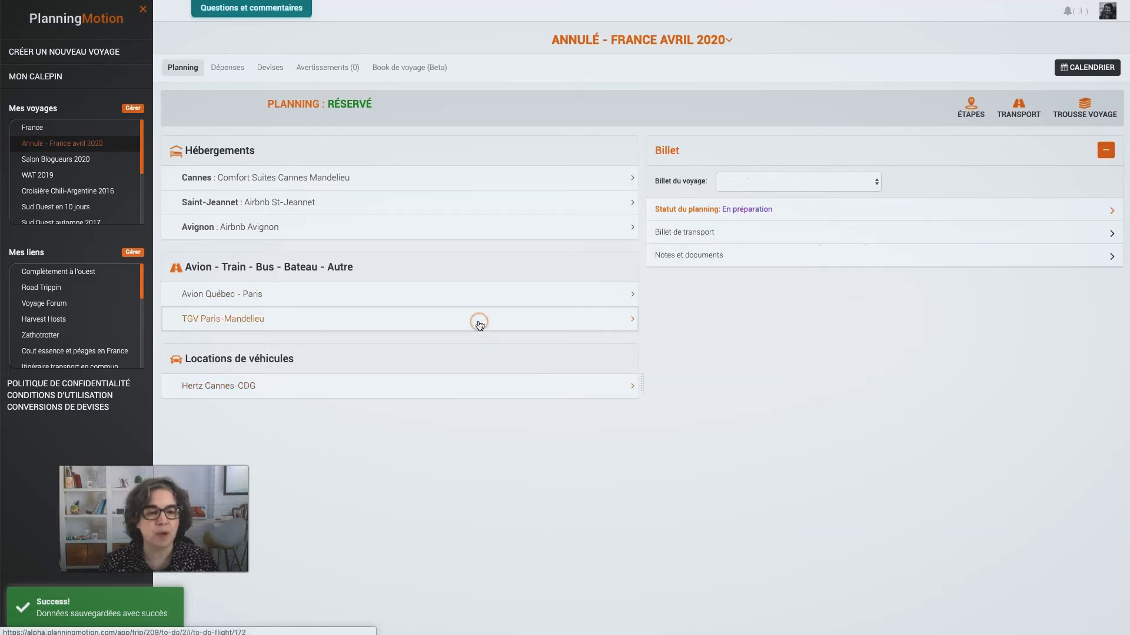
pyautogui.click(681, 232)
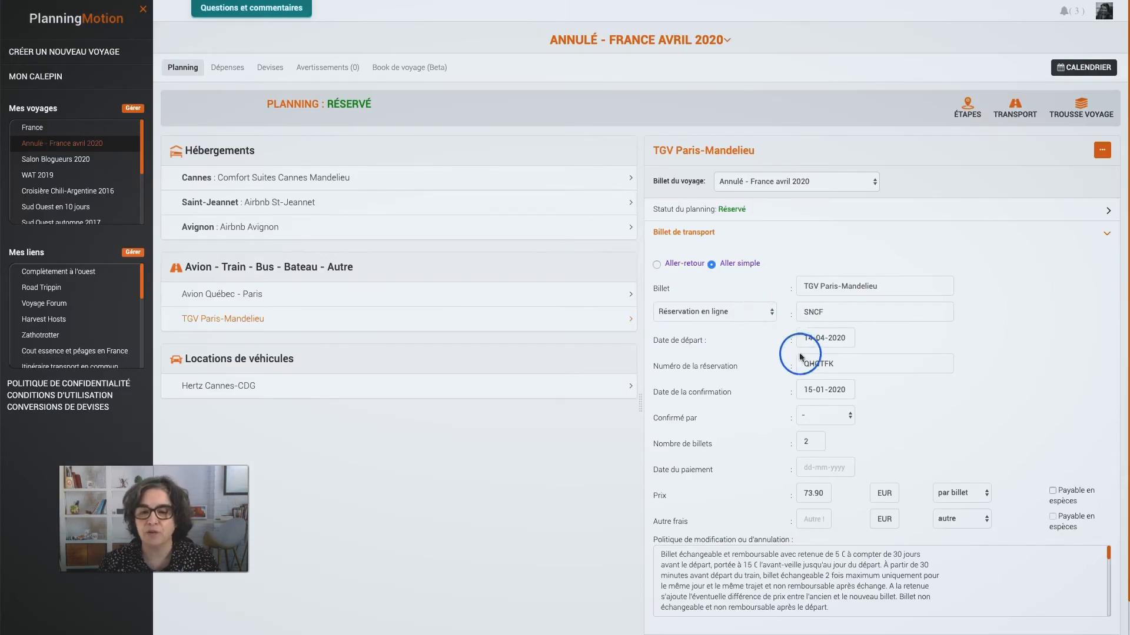
pyautogui.click(804, 494)
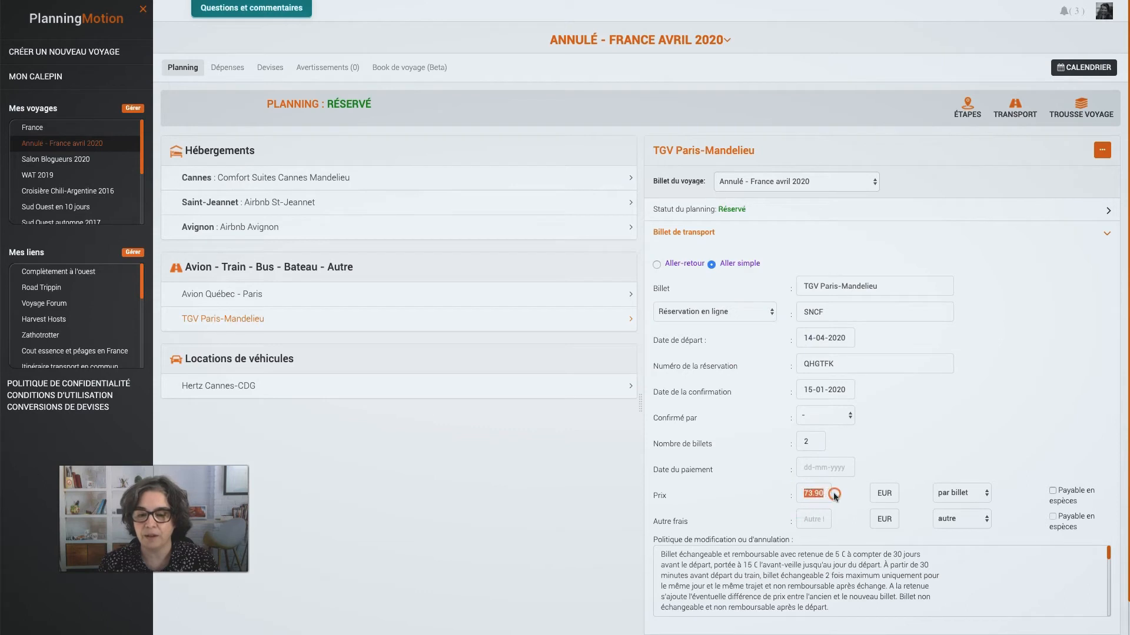
pyautogui.write('0,00')
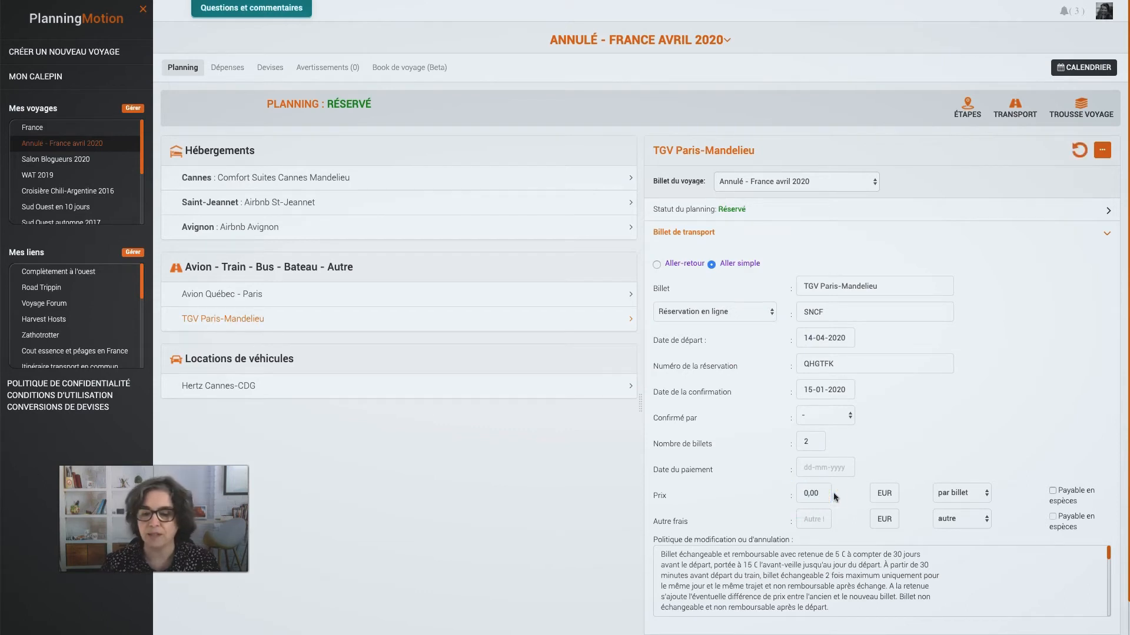
pyautogui.click(736, 210)
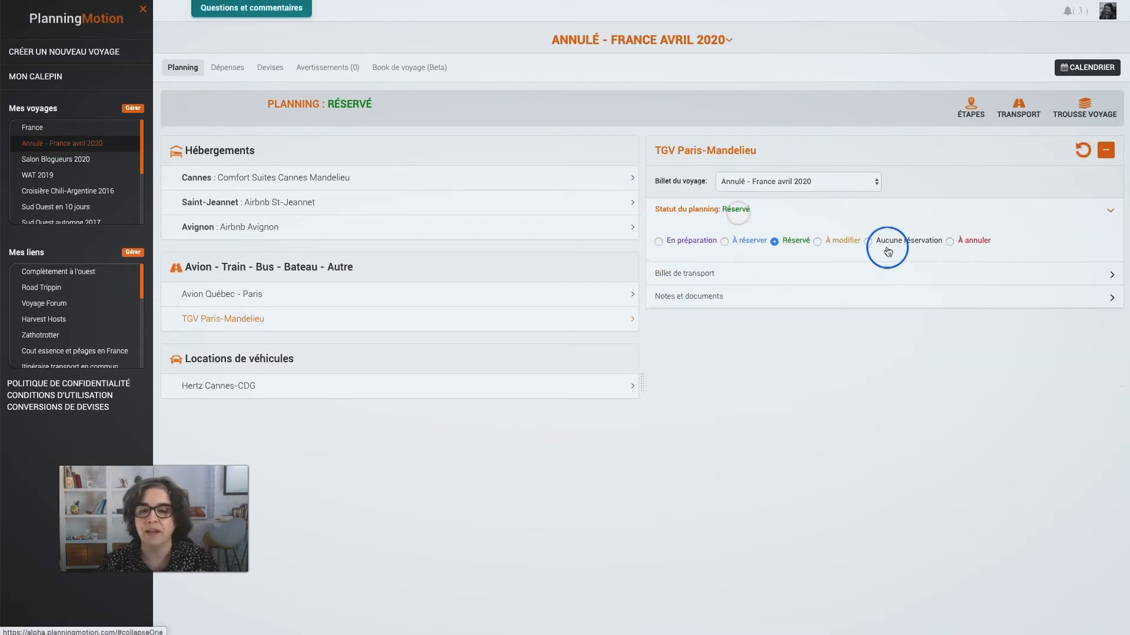
pyautogui.click(950, 241)
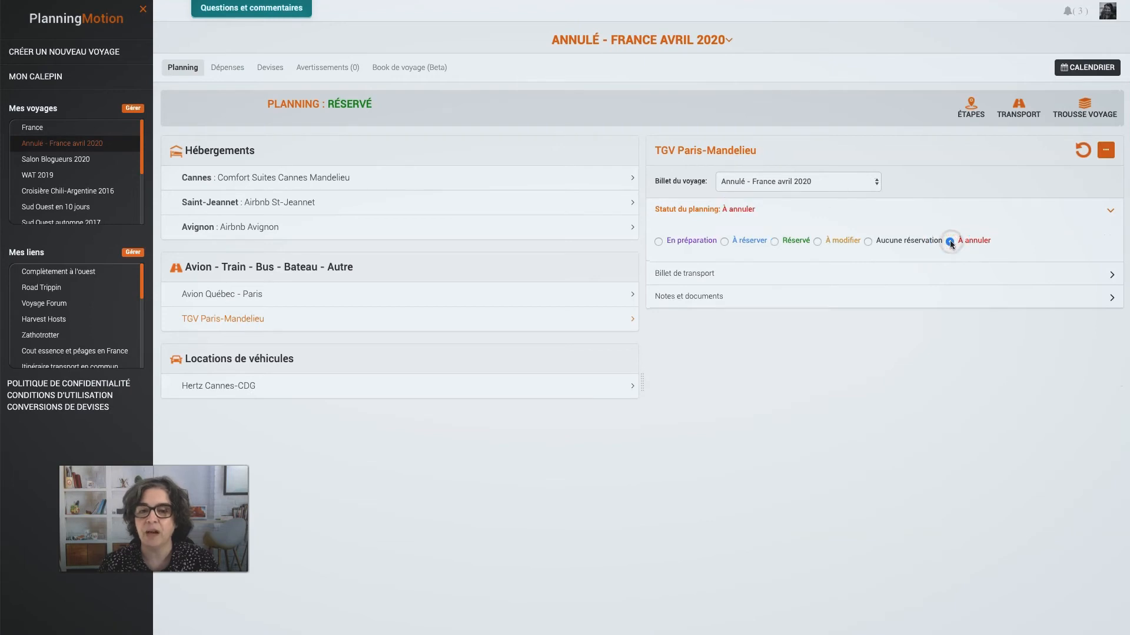
pyautogui.click(948, 241)
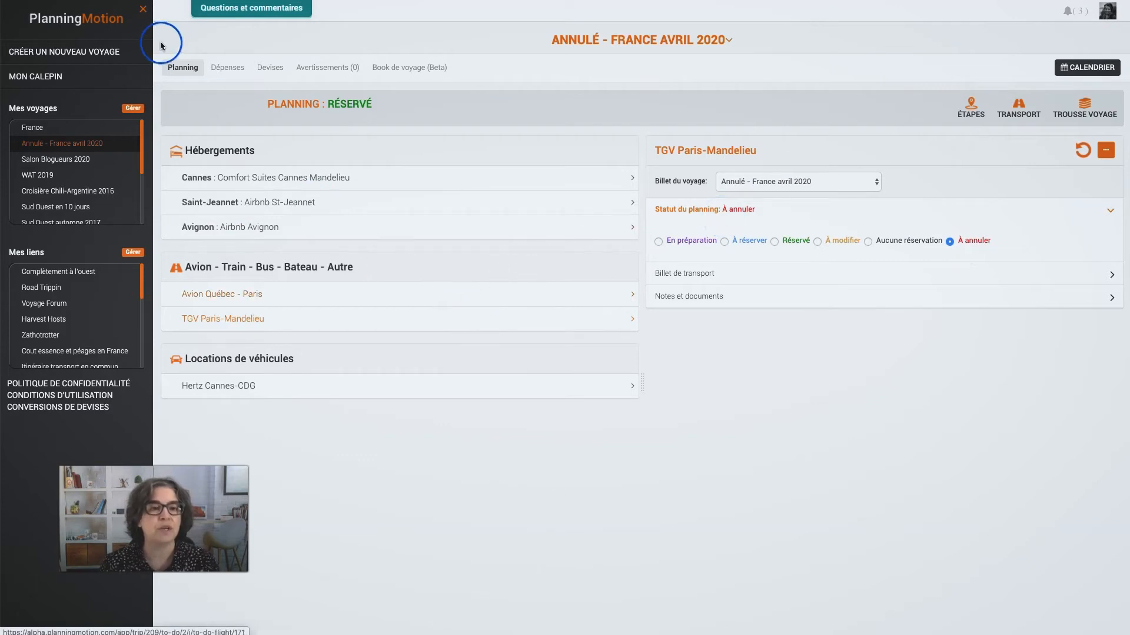
# Step: Check the trip planning's À annuler items and return to the items marked Réservé
pyautogui.click(171, 68)
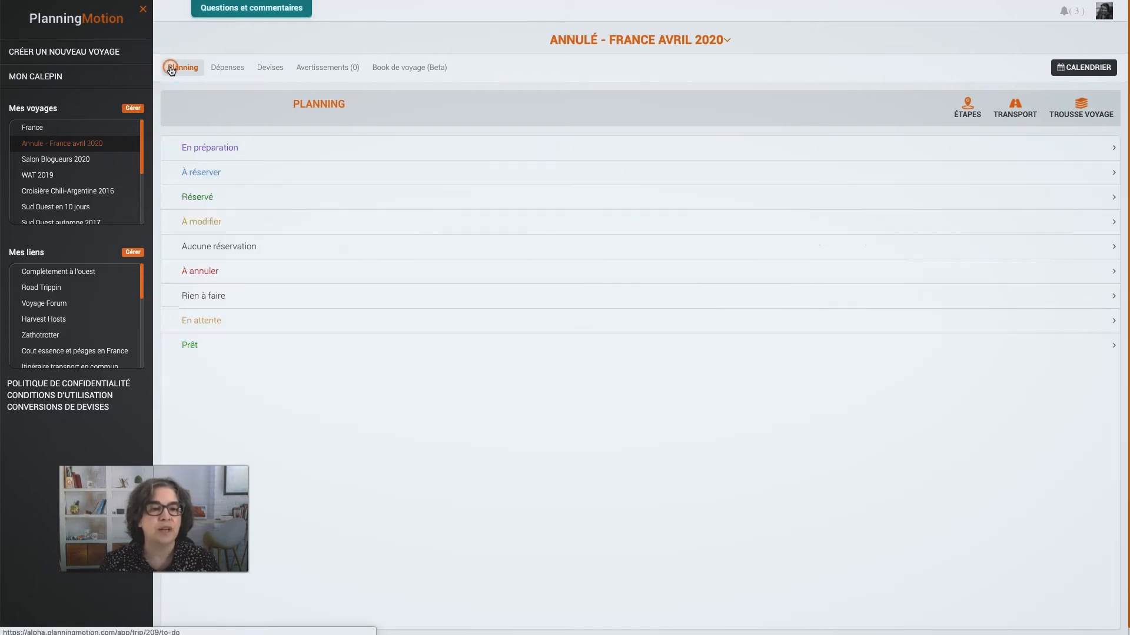
pyautogui.click(201, 274)
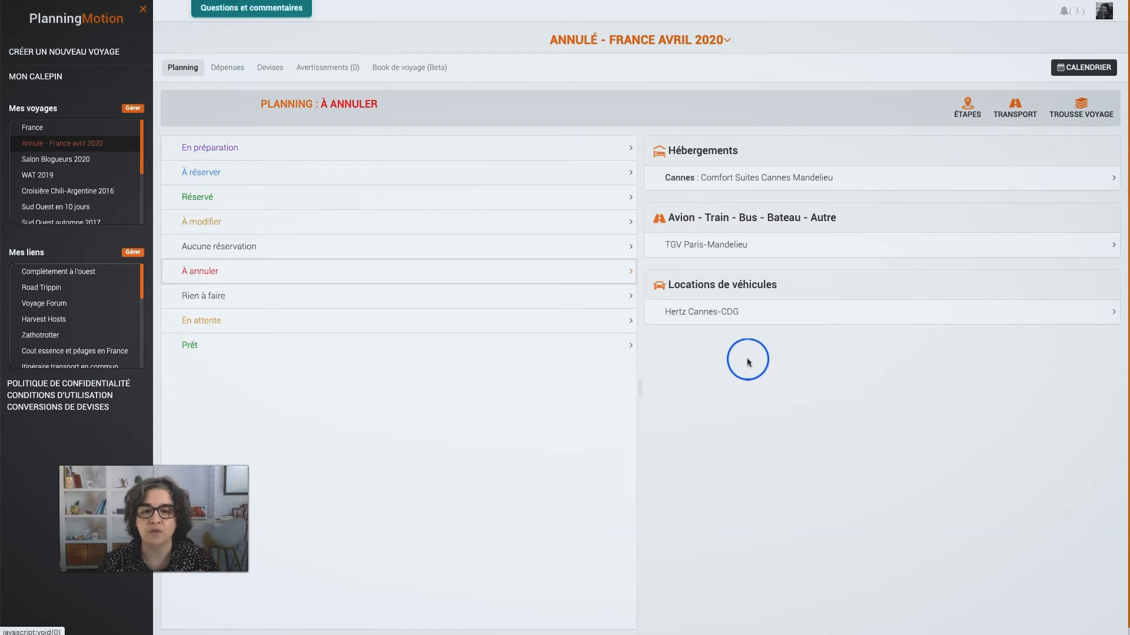
pyautogui.click(215, 199)
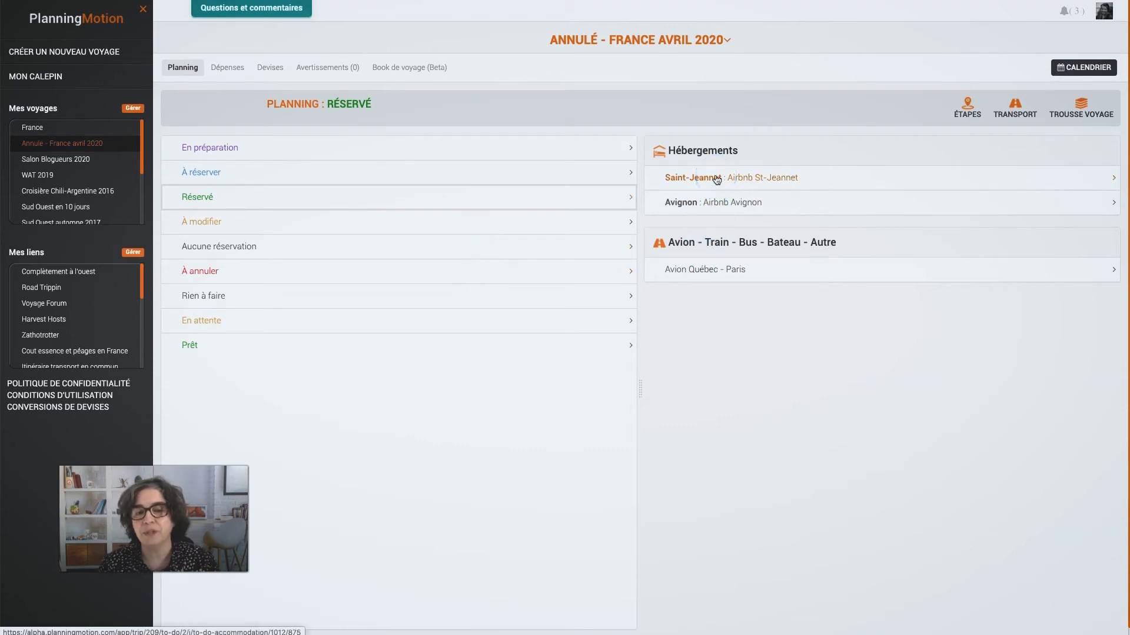
# Step: Try to set the Saint-Jeannet Airbnb's stay price to 149,73 CAD, based on the amount in its cancellation policy
pyautogui.click(716, 179)
pyautogui.click(681, 259)
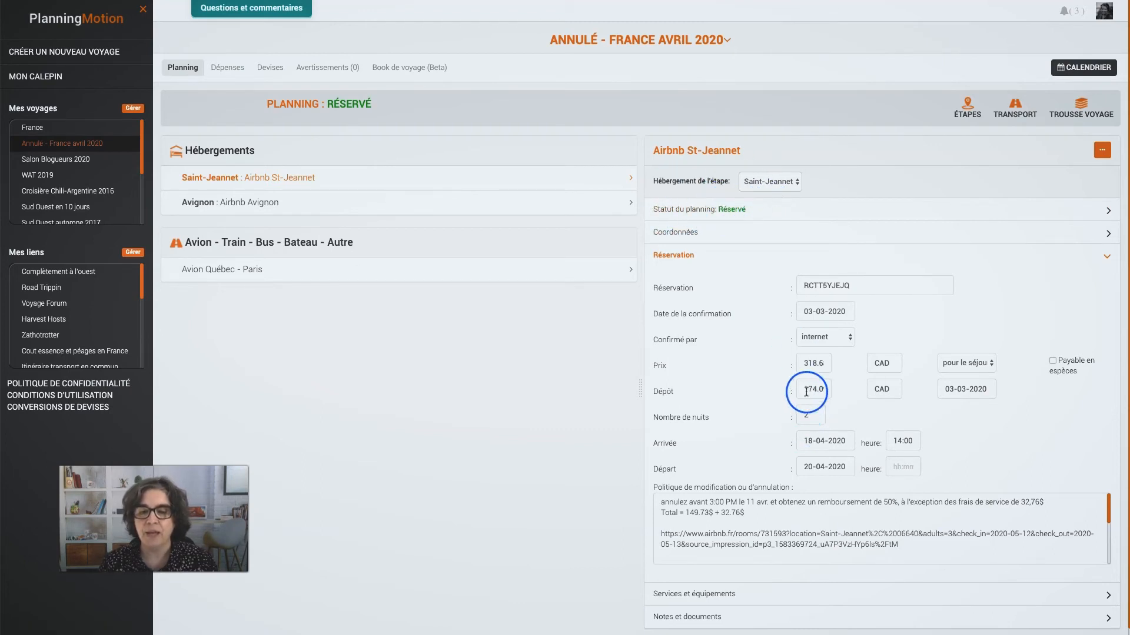
pyautogui.moveTo(805, 365); pyautogui.dragTo(831, 363)
pyautogui.write('14')
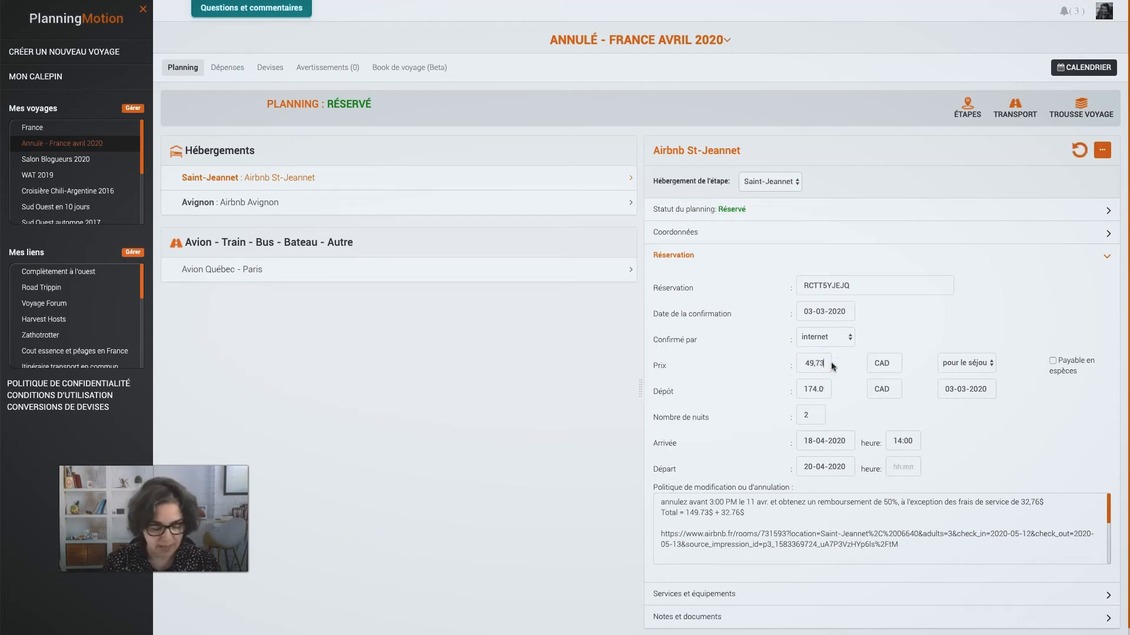
pyautogui.write('9,73')
pyautogui.press('Tab')
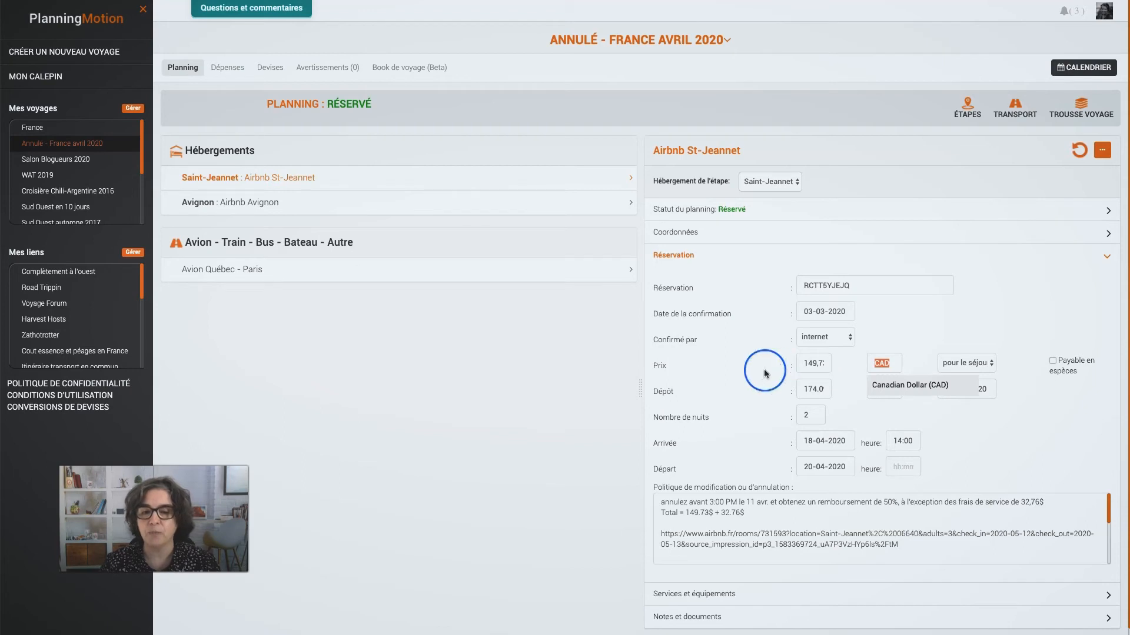
pyautogui.click(769, 372)
pyautogui.click(850, 372)
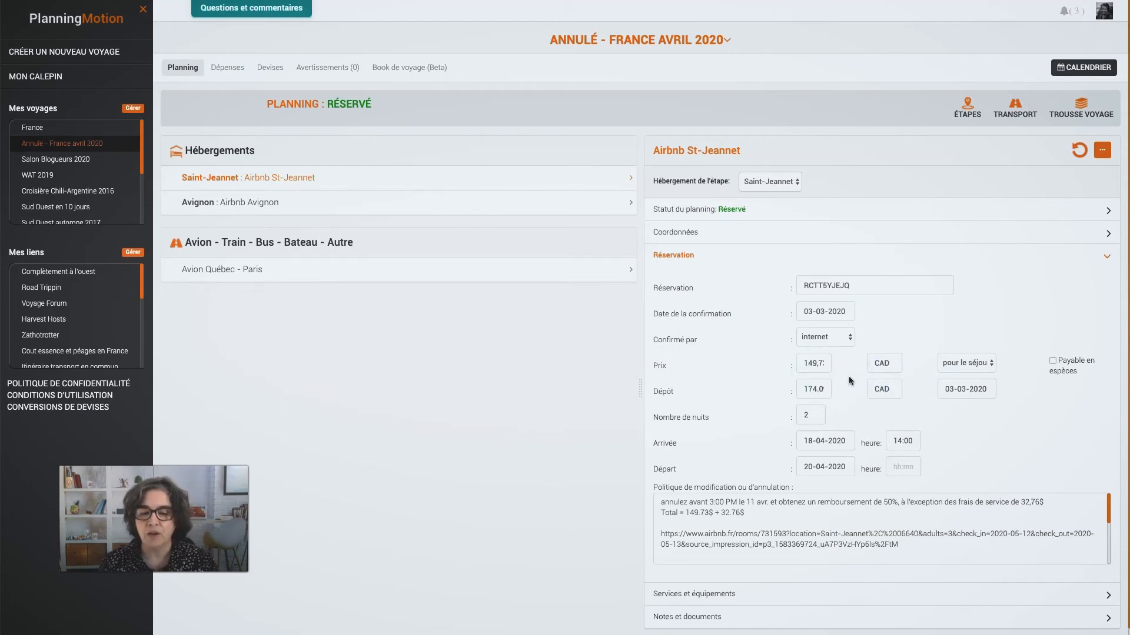
pyautogui.moveTo(783, 514)
pyautogui.mouseDown()
pyautogui.moveTo(742, 510)
pyautogui.moveTo(760, 511)
pyautogui.mouseUp()
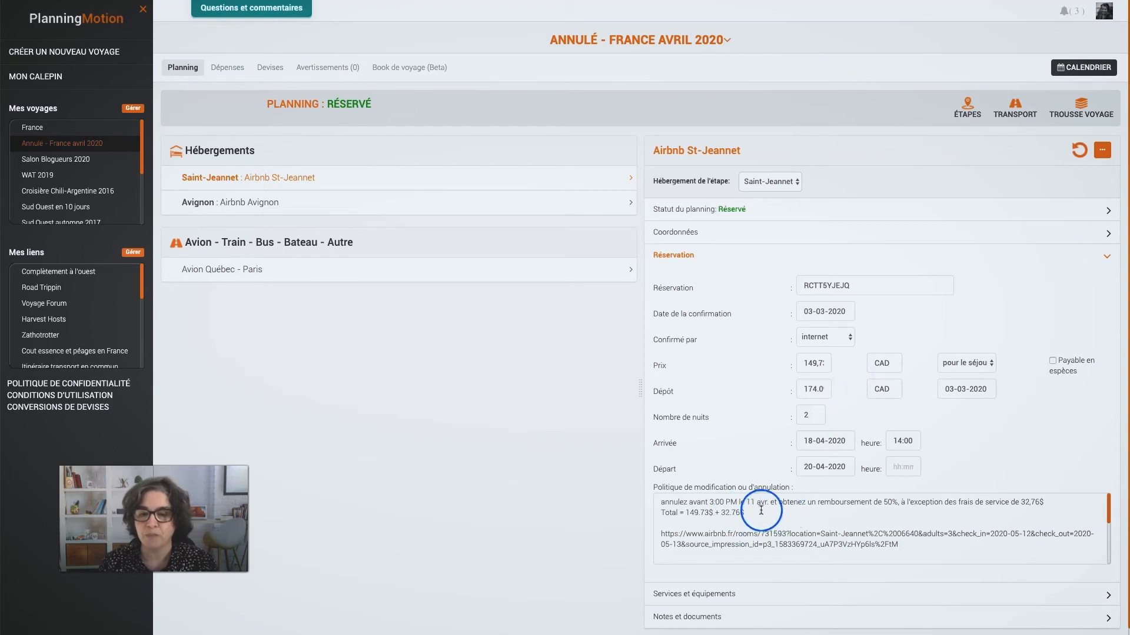
pyautogui.click(347, 201)
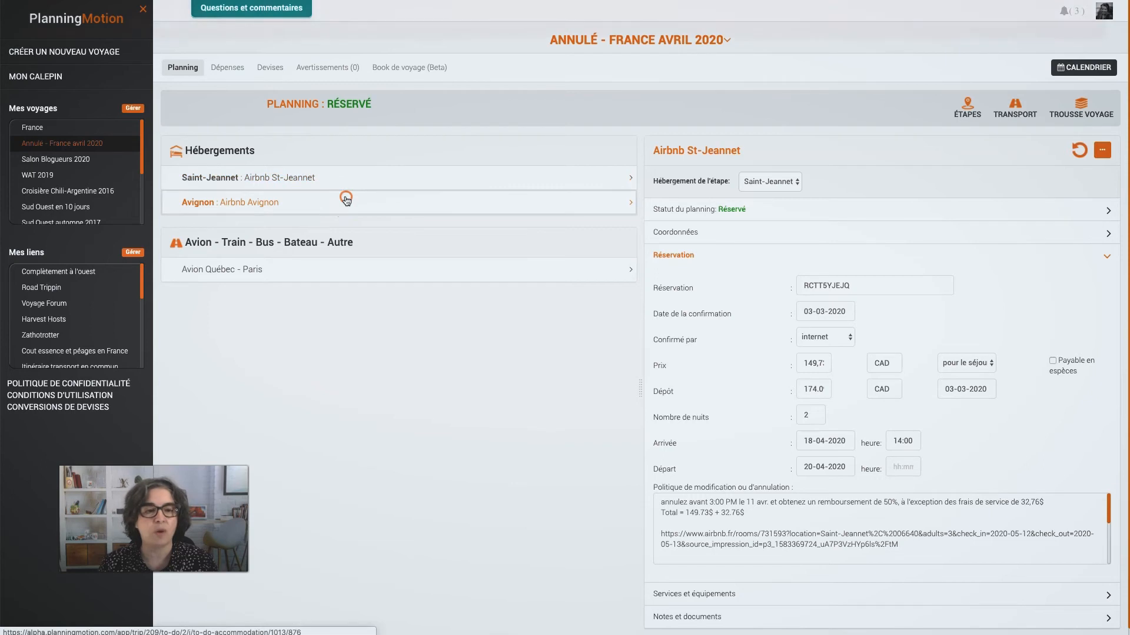
pyautogui.moveTo(786, 83); pyautogui.dragTo(1017, 6)
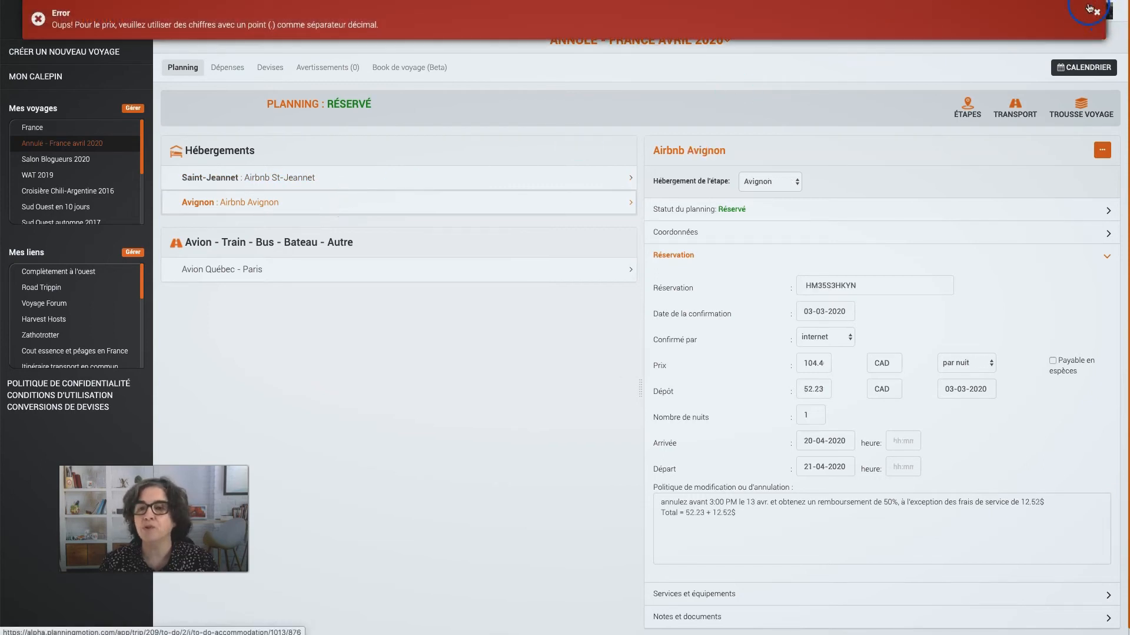
pyautogui.click(818, 369)
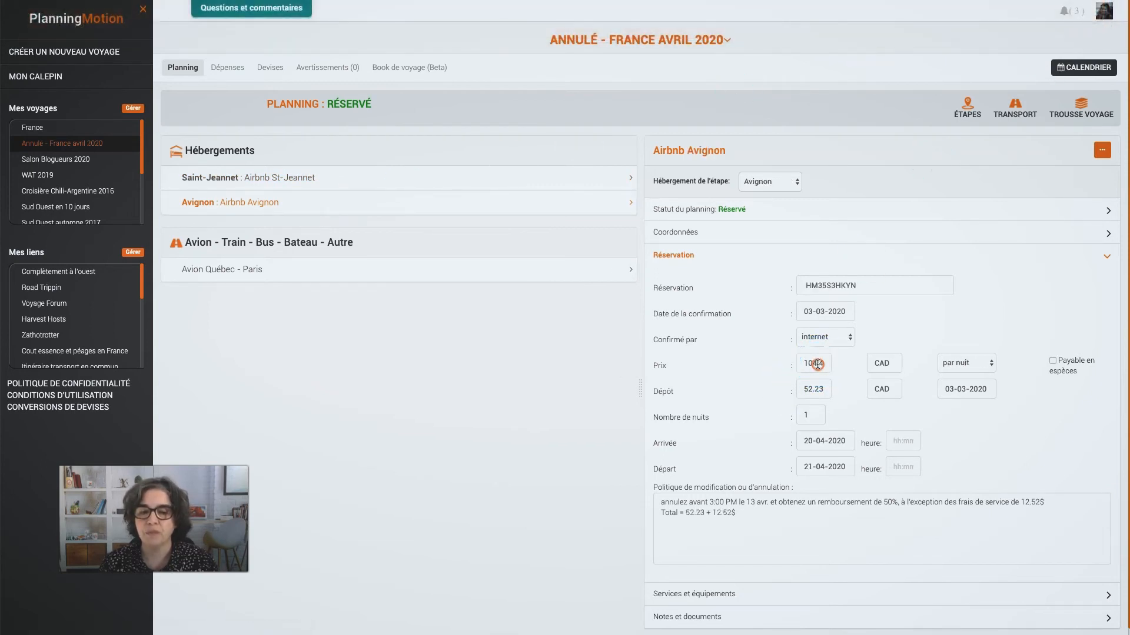
pyautogui.moveTo(802, 363); pyautogui.dragTo(837, 360)
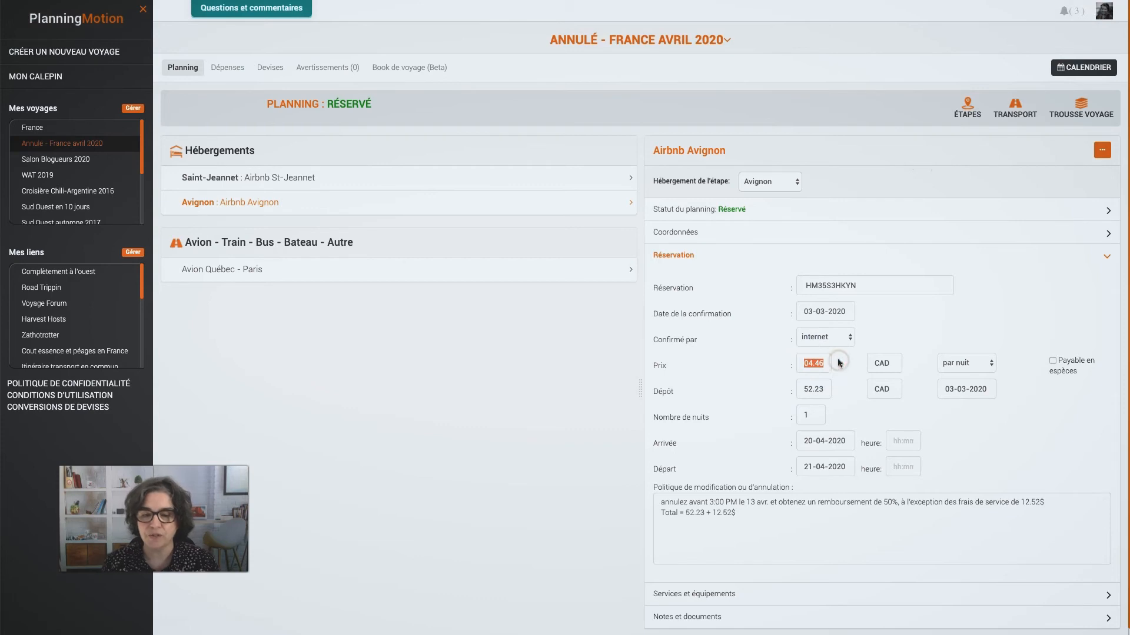
# Step: Set the Saint-Jeannet Airbnb's stay price to 149.73 CAD, using a point as the decimal separator
pyautogui.click(435, 177)
pyautogui.moveTo(798, 363); pyautogui.dragTo(833, 361)
pyautogui.write('149')
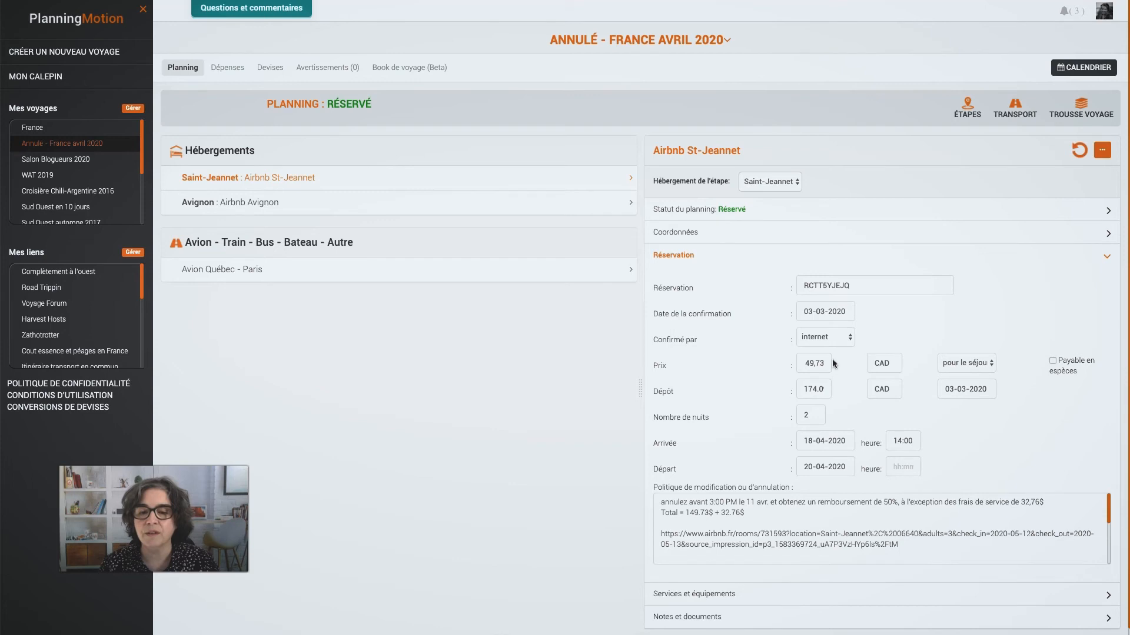
pyautogui.write('.73')
pyautogui.click(812, 390)
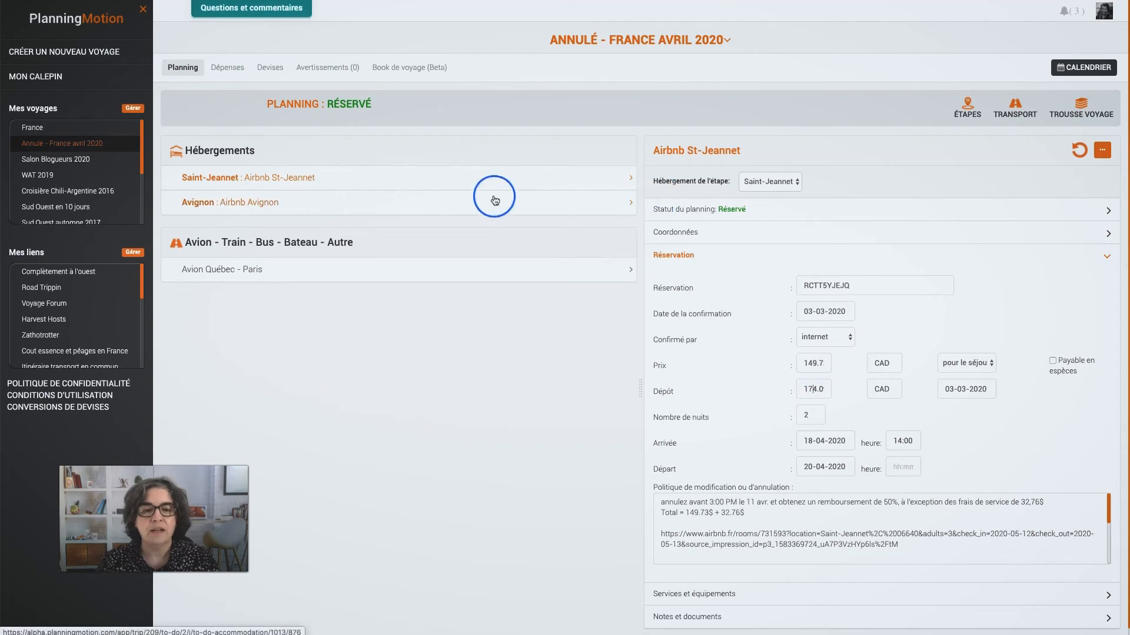
# Step: Set the Avignon Airbnb's price to 52.23 CAD, matching the amount in its cancellation policy, and save it
pyautogui.click(573, 207)
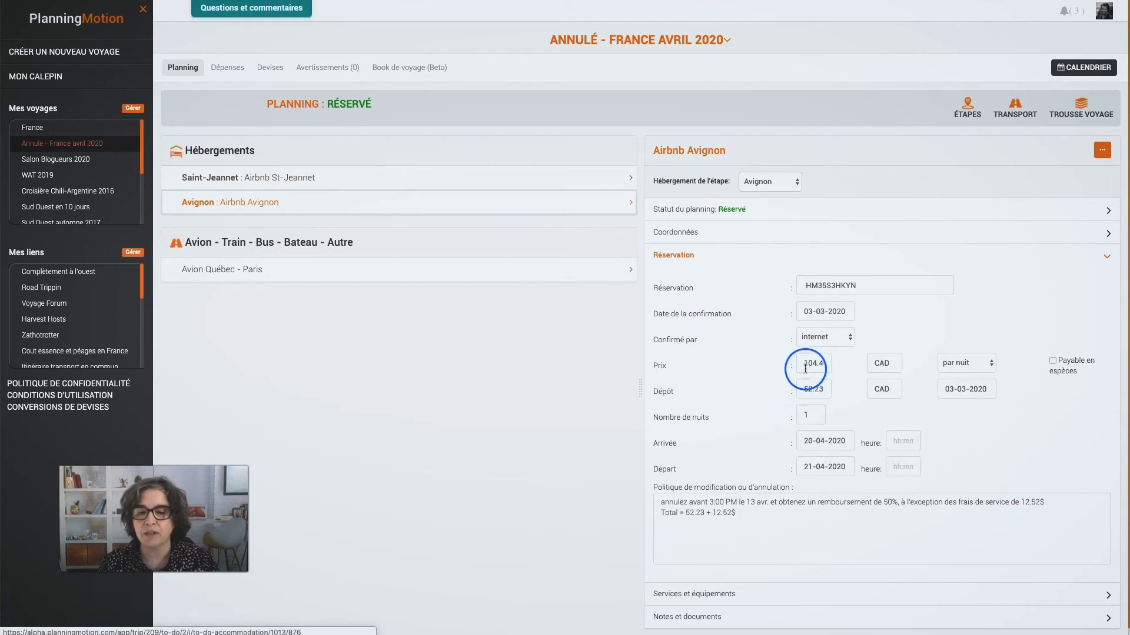
pyautogui.moveTo(805, 369); pyautogui.dragTo(834, 365)
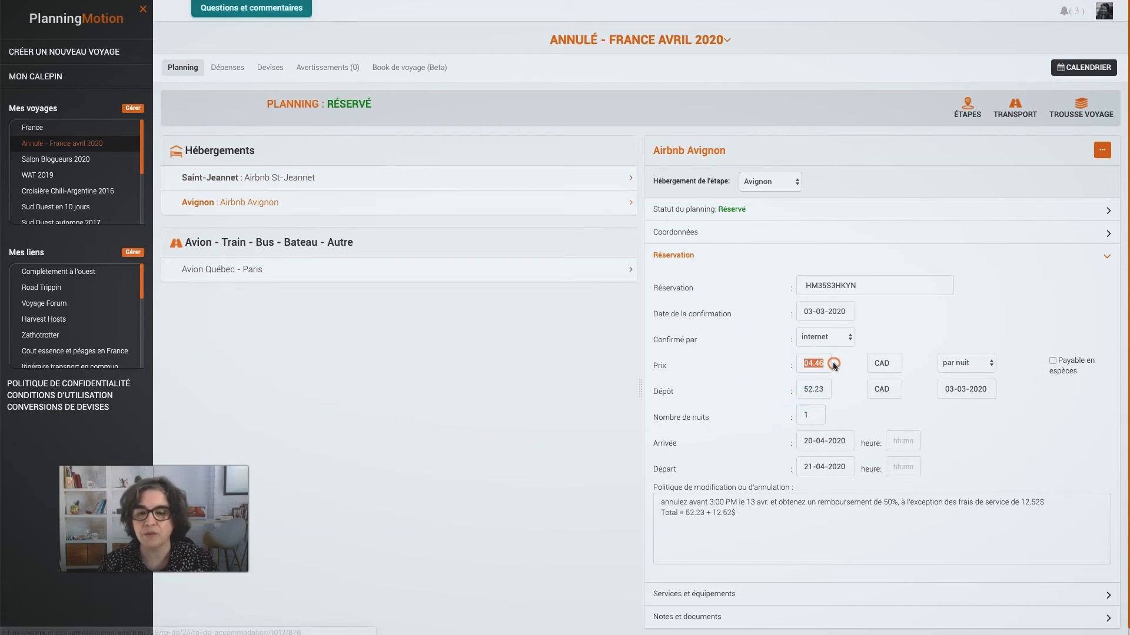
pyautogui.write('52.23')
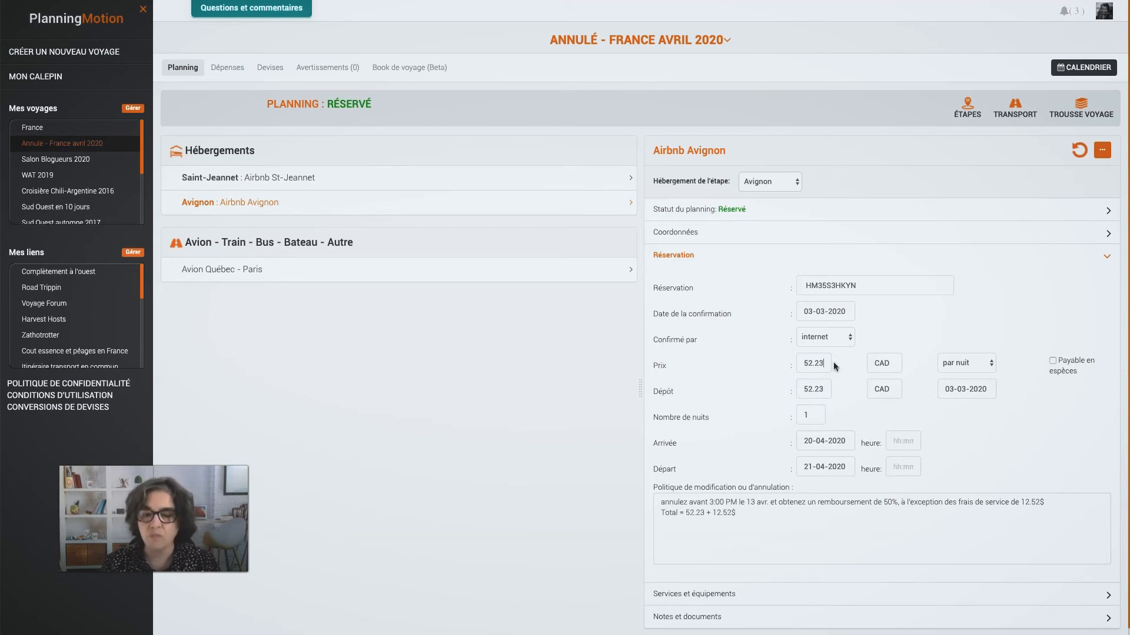
pyautogui.click(819, 389)
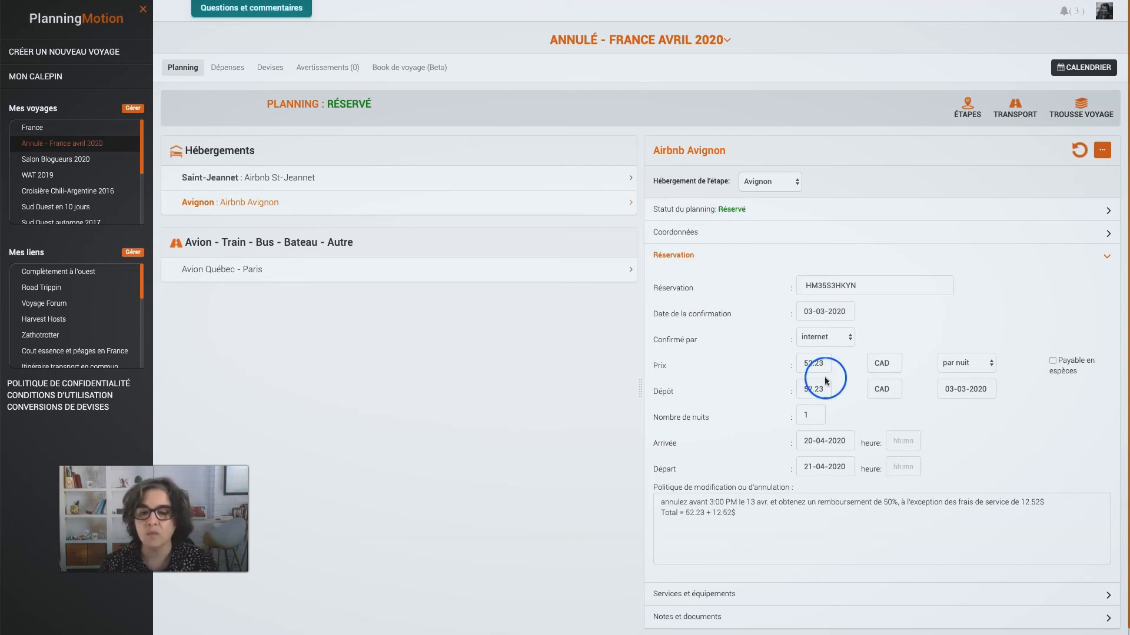
pyautogui.click(540, 264)
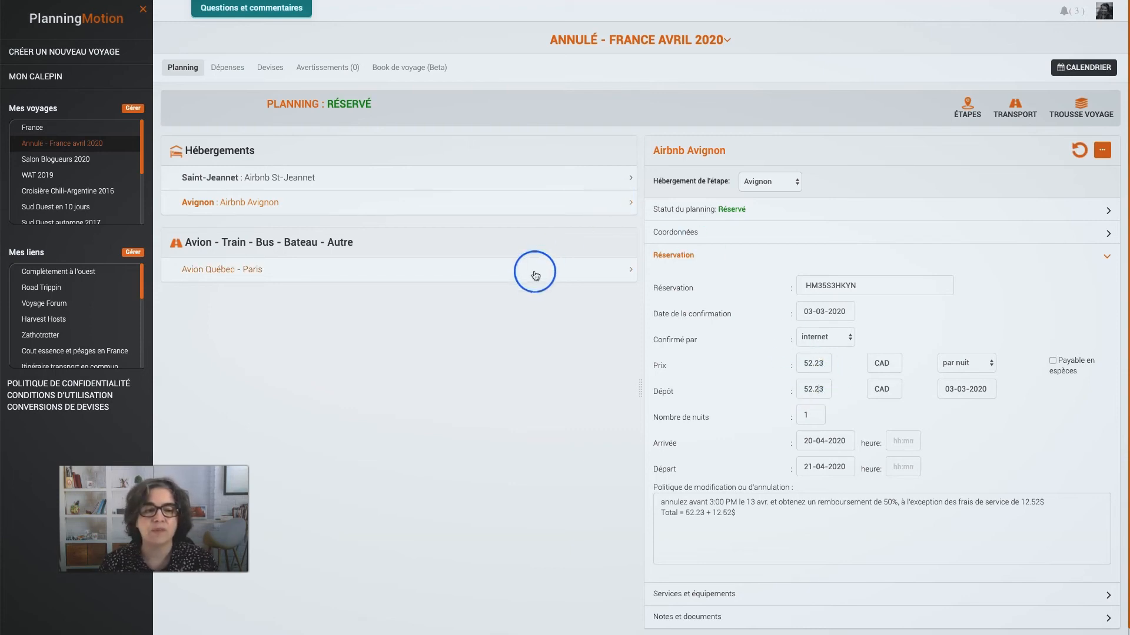
pyautogui.click(733, 256)
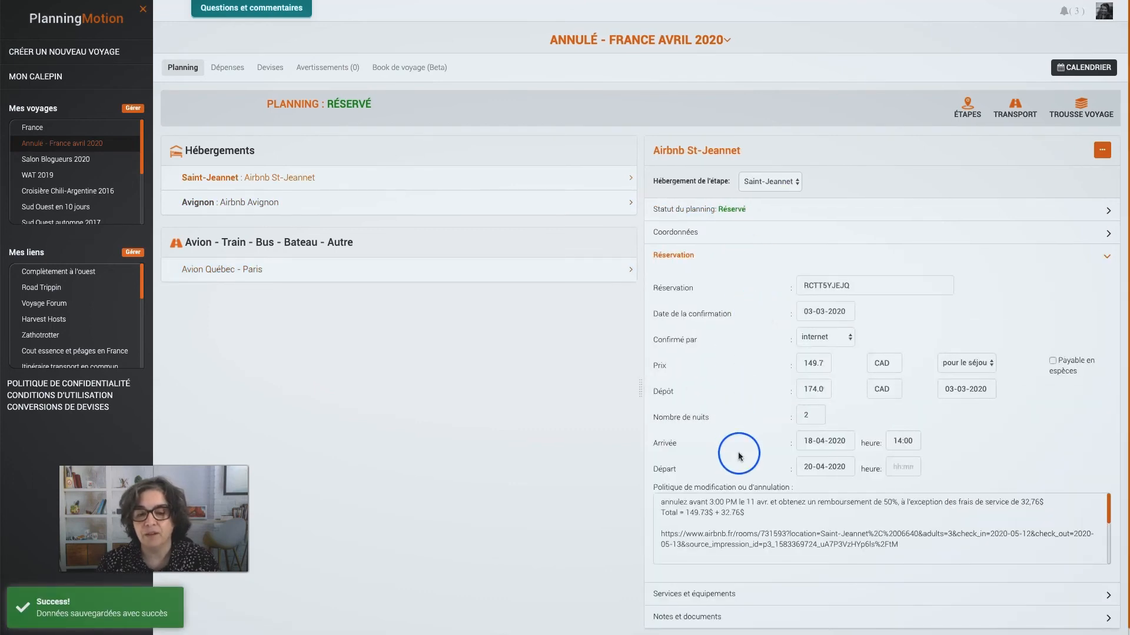
# Step: Set the Avion Québec - Paris ticket price to 600.00 CAD, based on the 300 $ per person cancellation fee
pyautogui.click(482, 266)
pyautogui.click(730, 235)
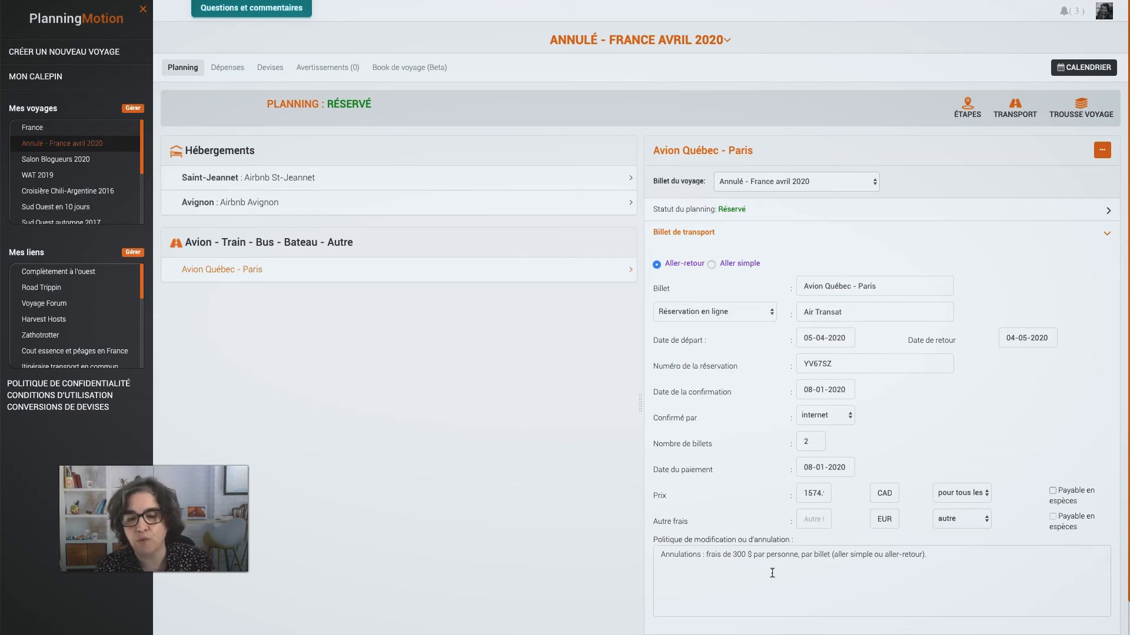
pyautogui.moveTo(802, 492); pyautogui.dragTo(833, 493)
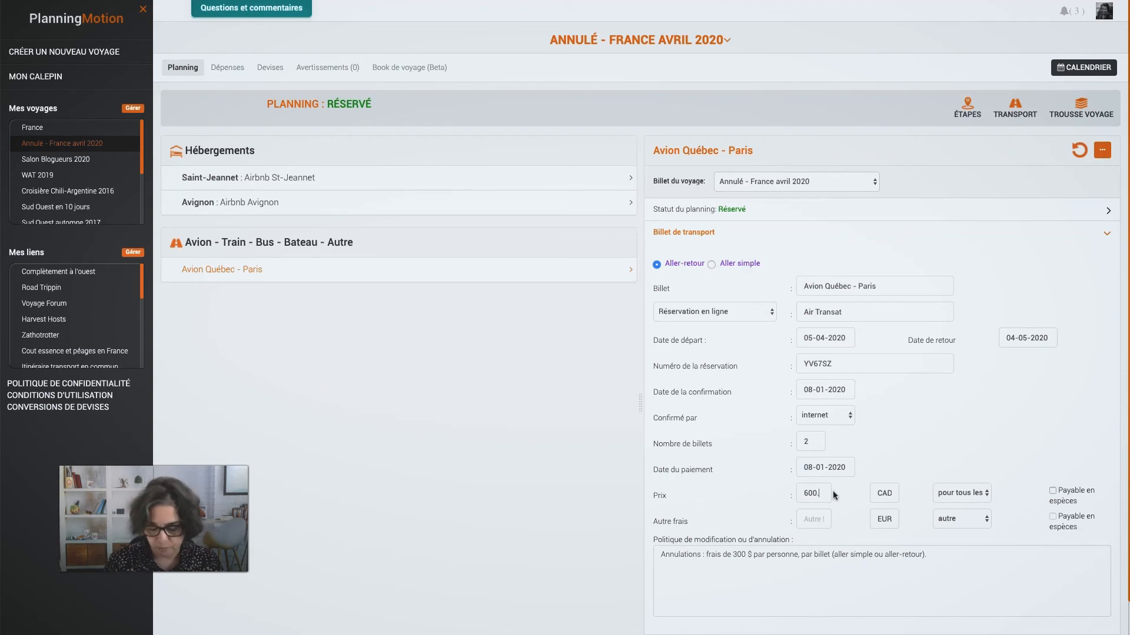
pyautogui.write('600.00')
pyautogui.click(811, 518)
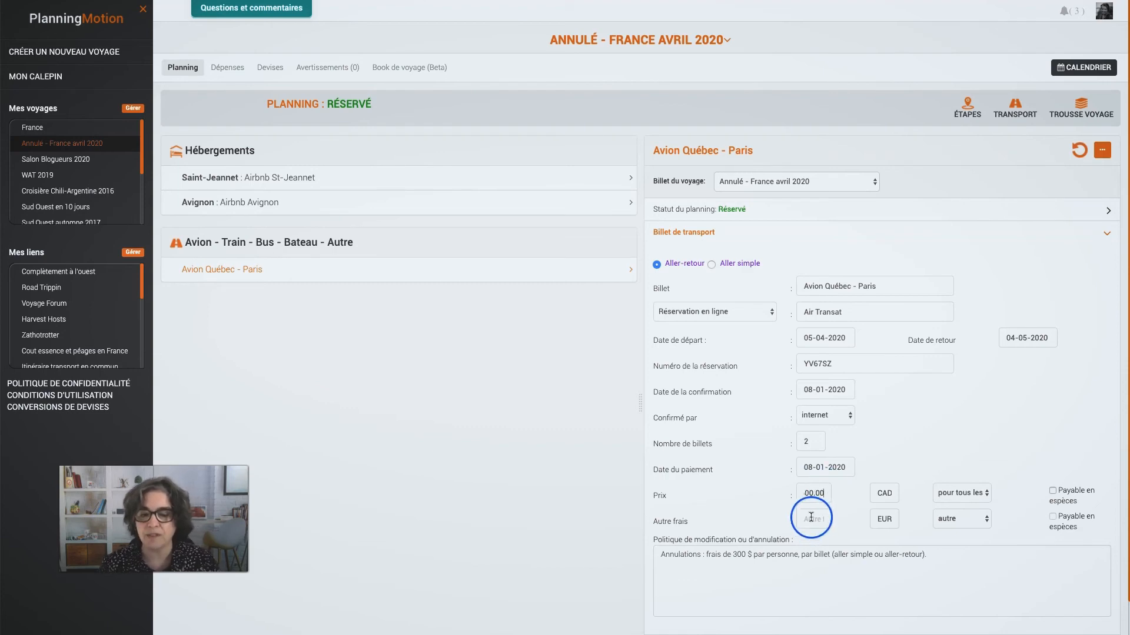
pyautogui.click(745, 506)
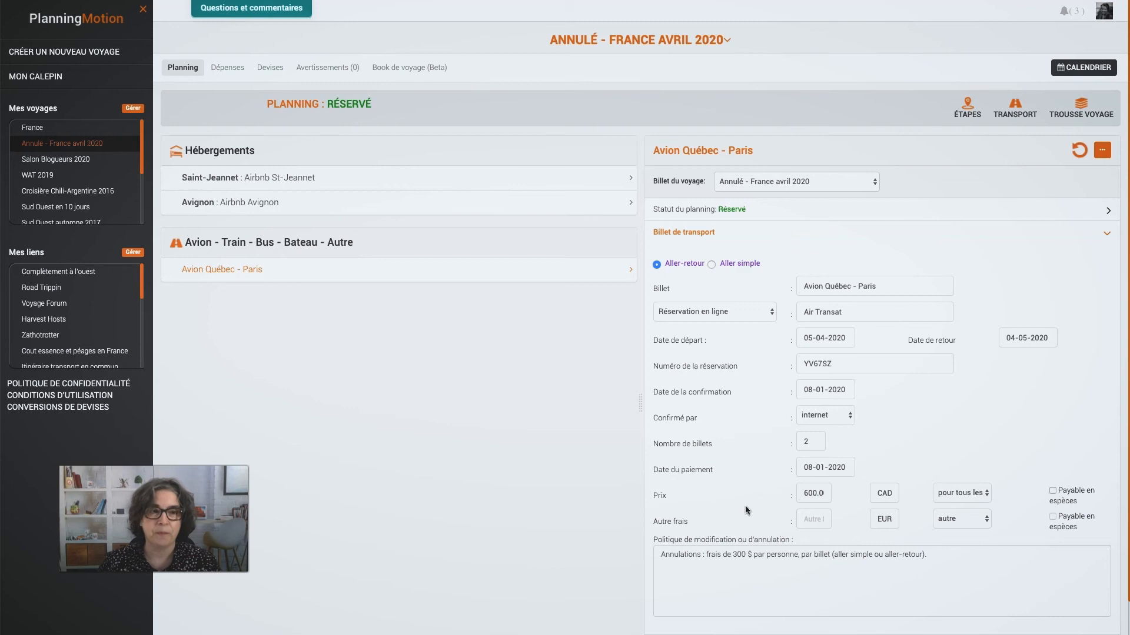
# Step: In the trip's expenses, set the Train Eaubonne - Gare de Lyon ticket price to 0.00 EUR
pyautogui.click(231, 69)
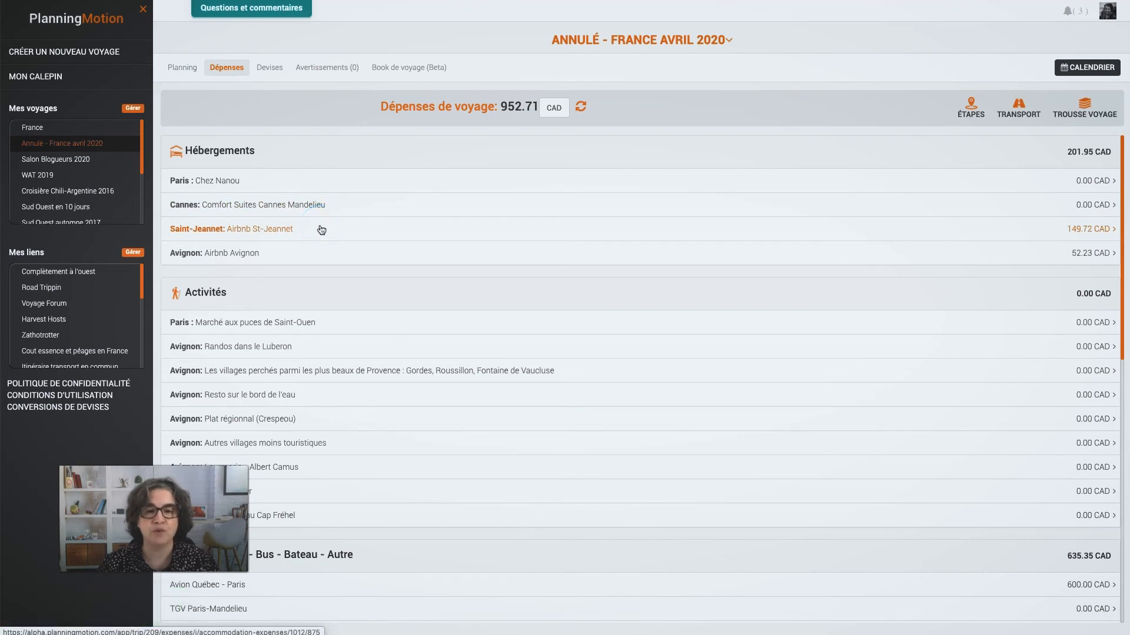
pyautogui.scroll(-1, 326, 228)
pyautogui.scroll(-3, 326, 227)
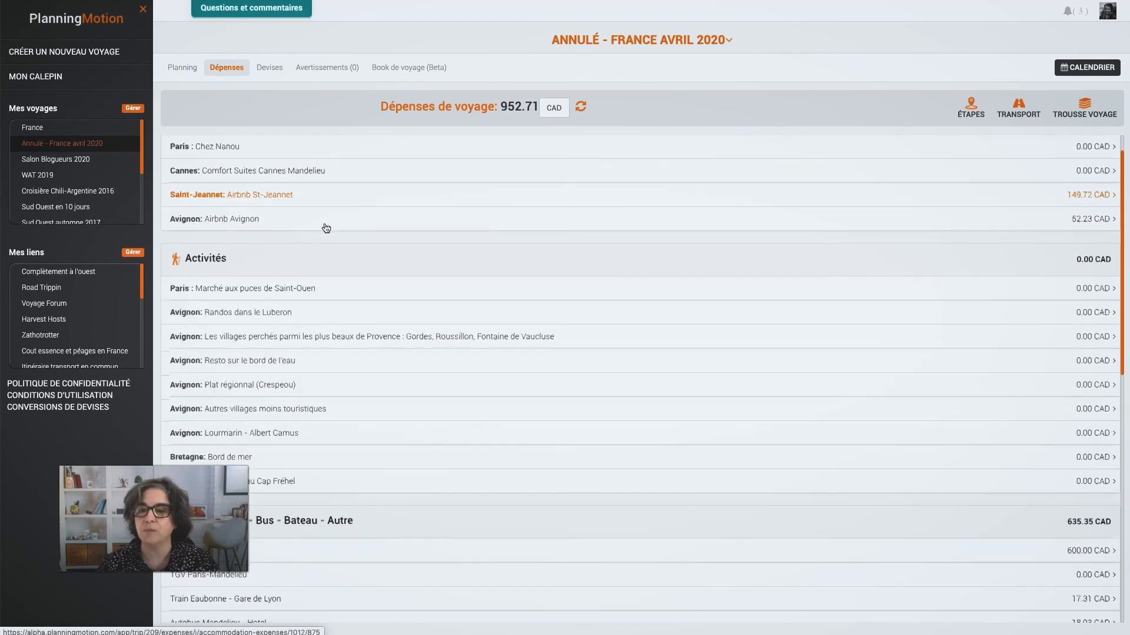
pyautogui.scroll(-8, 326, 228)
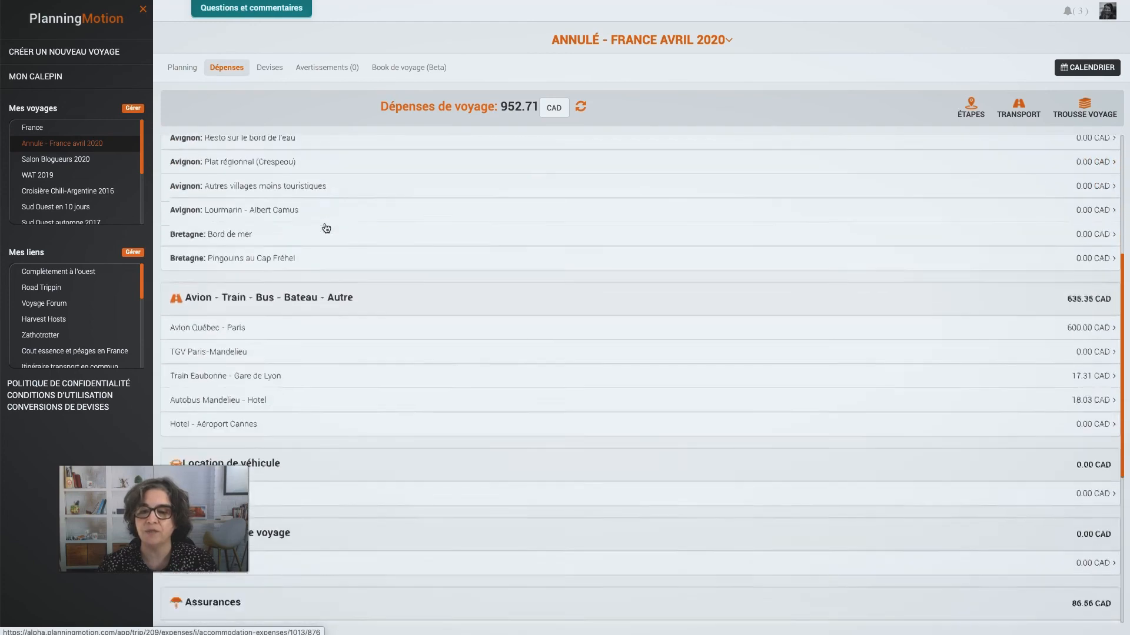
pyautogui.click(313, 252)
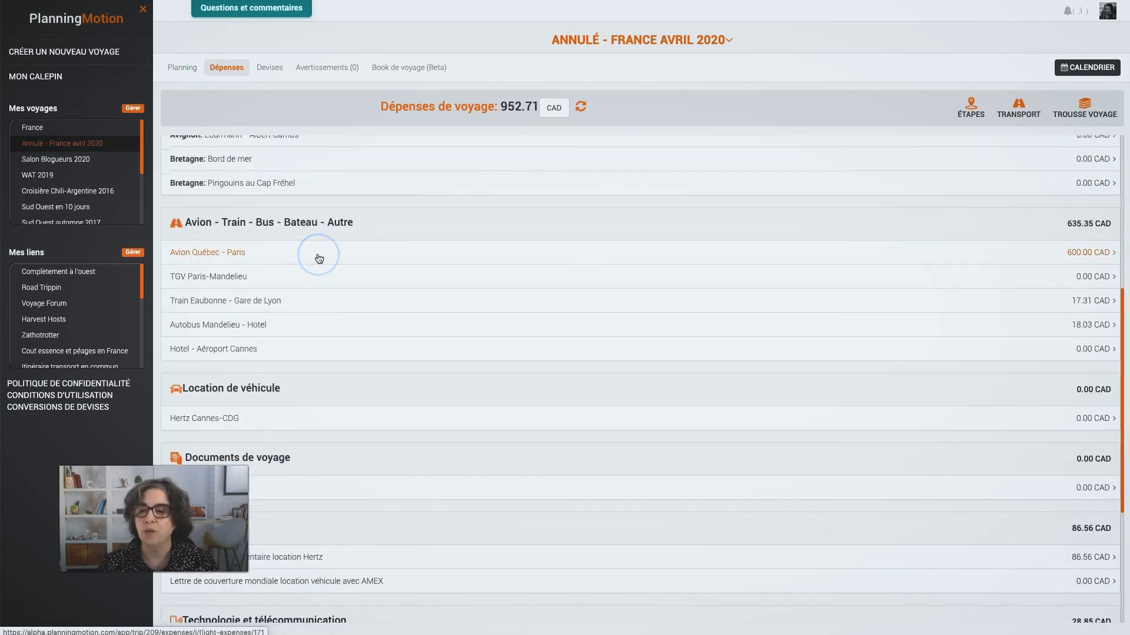
pyautogui.click(308, 294)
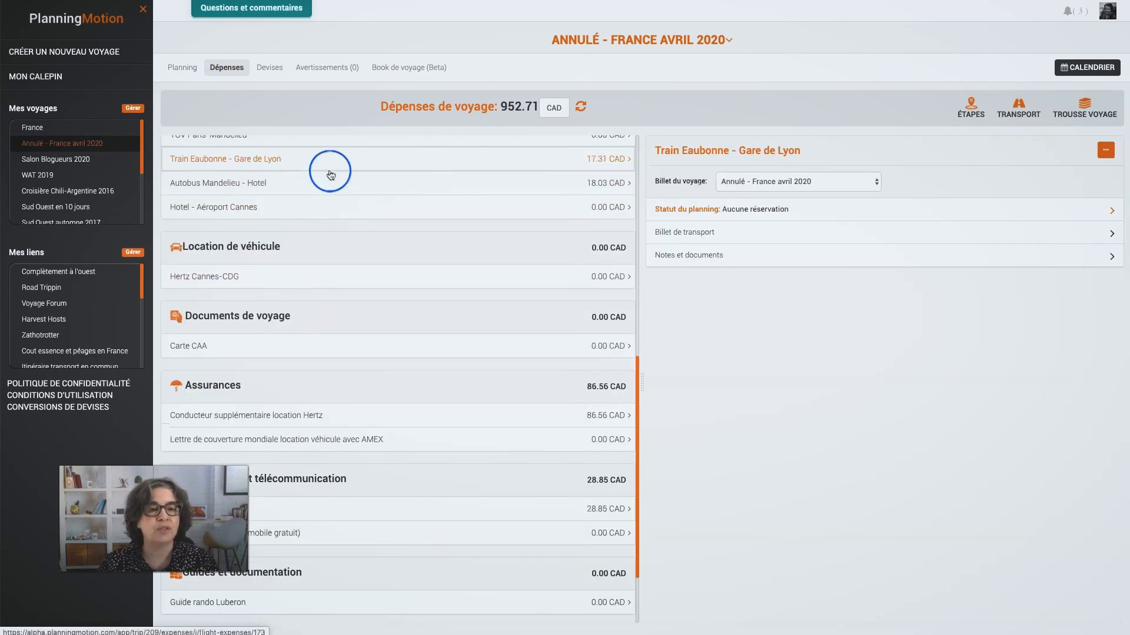
pyautogui.click(740, 236)
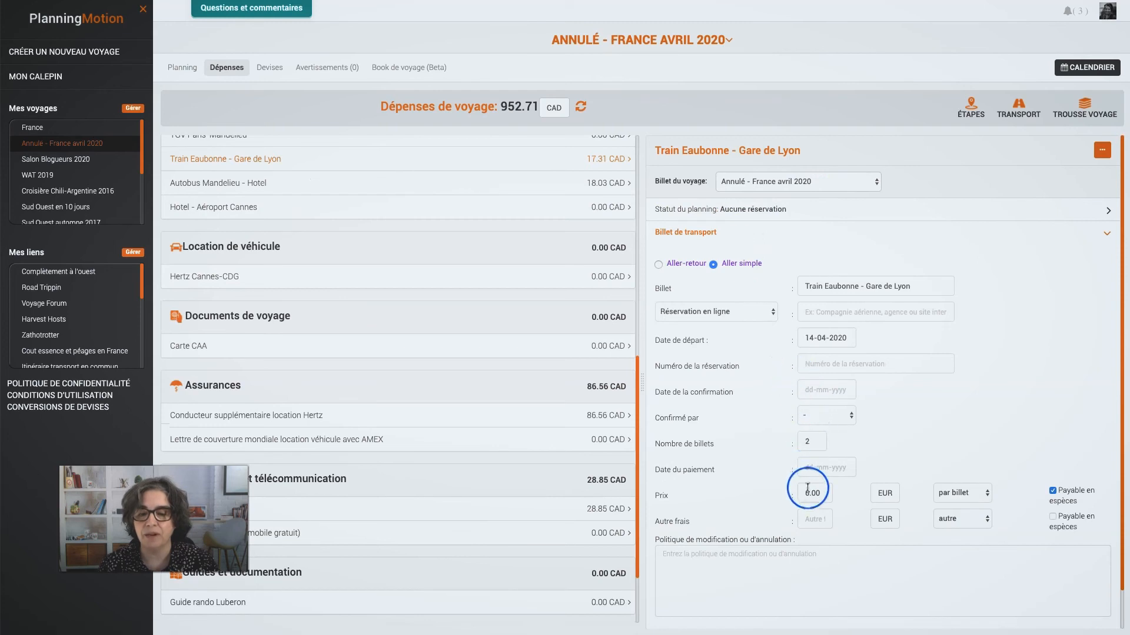
pyautogui.moveTo(803, 493); pyautogui.dragTo(829, 494)
pyautogui.write('0')
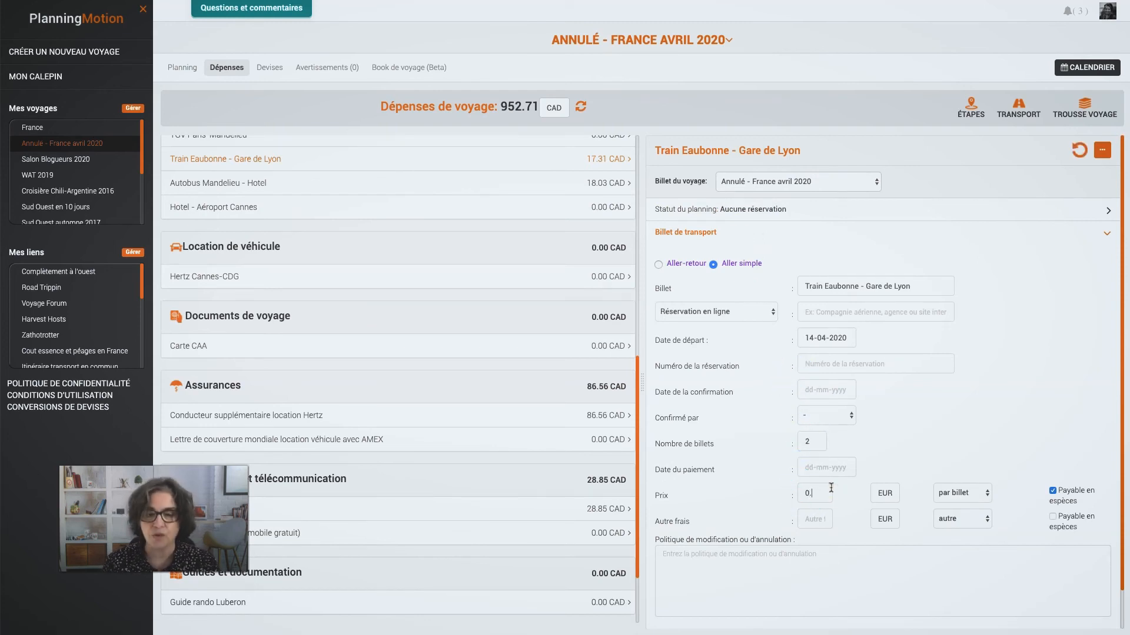
pyautogui.write('.00')
pyautogui.press('Tab')
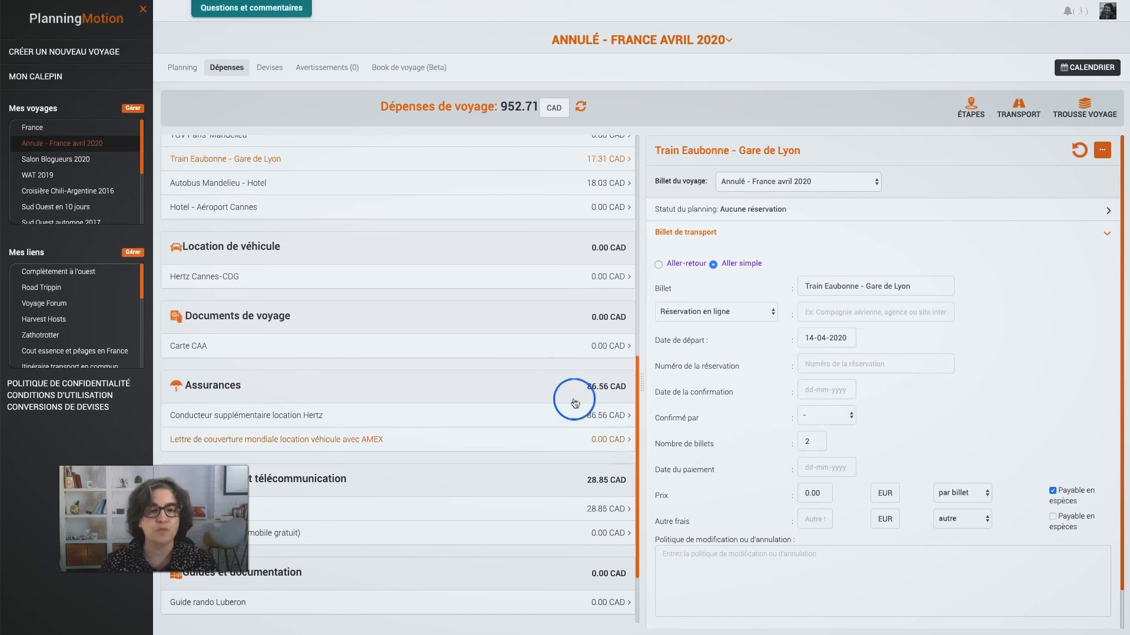
# Step: Set the Autobus Mandelieu - Hotel ticket price to 0.00 EUR and save it
pyautogui.click(461, 183)
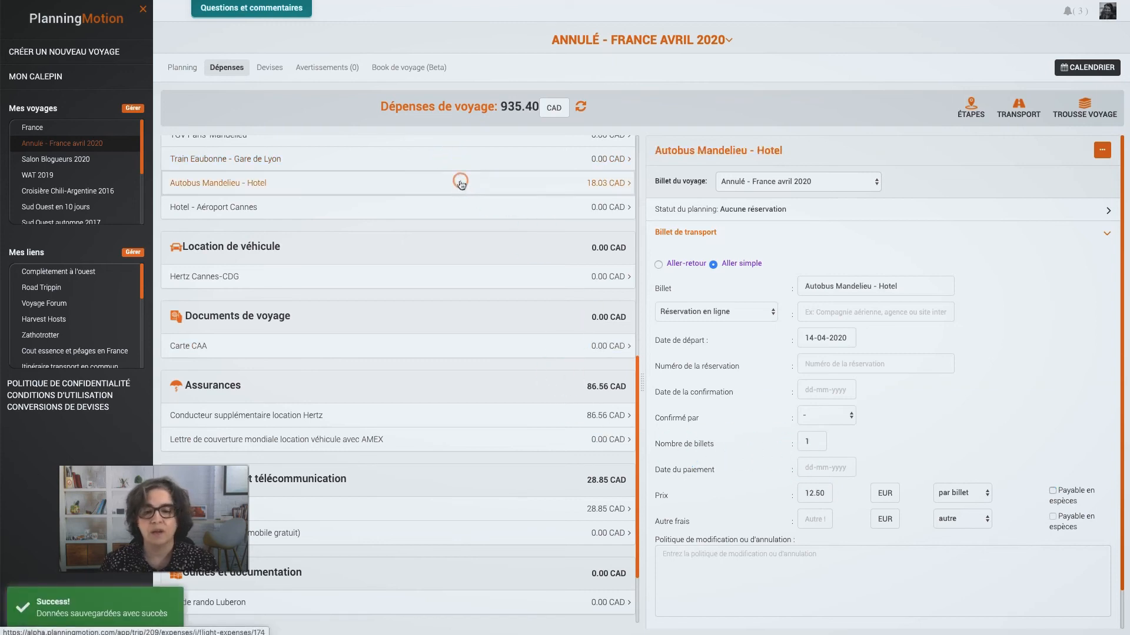
pyautogui.moveTo(789, 492); pyautogui.dragTo(834, 496)
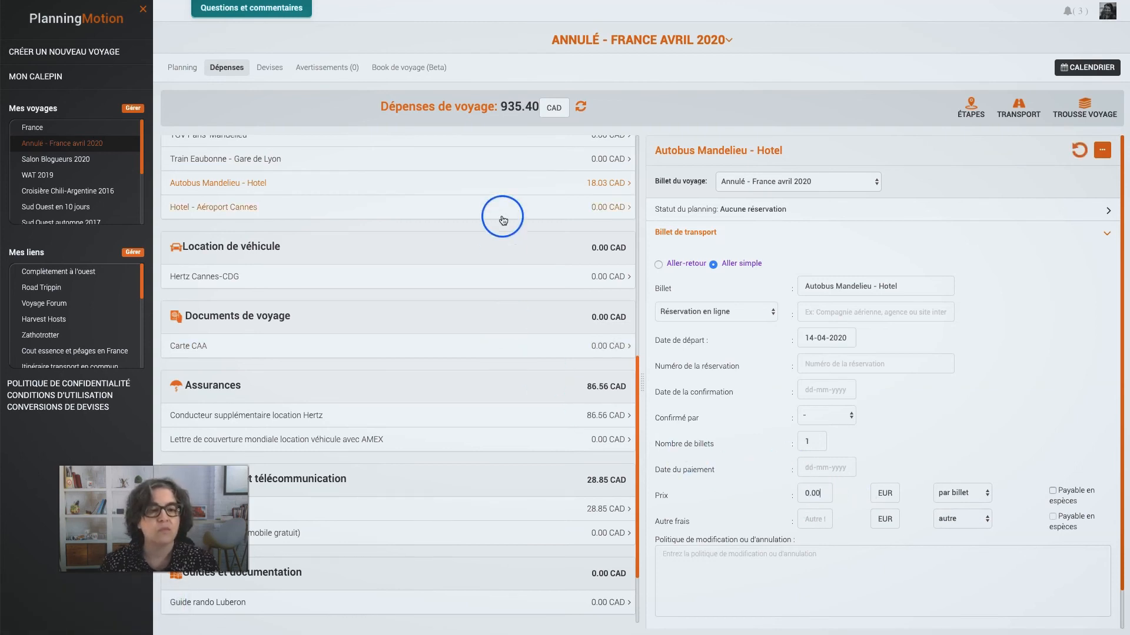
pyautogui.click(510, 415)
pyautogui.scroll(-2, 510, 417)
pyautogui.click(509, 412)
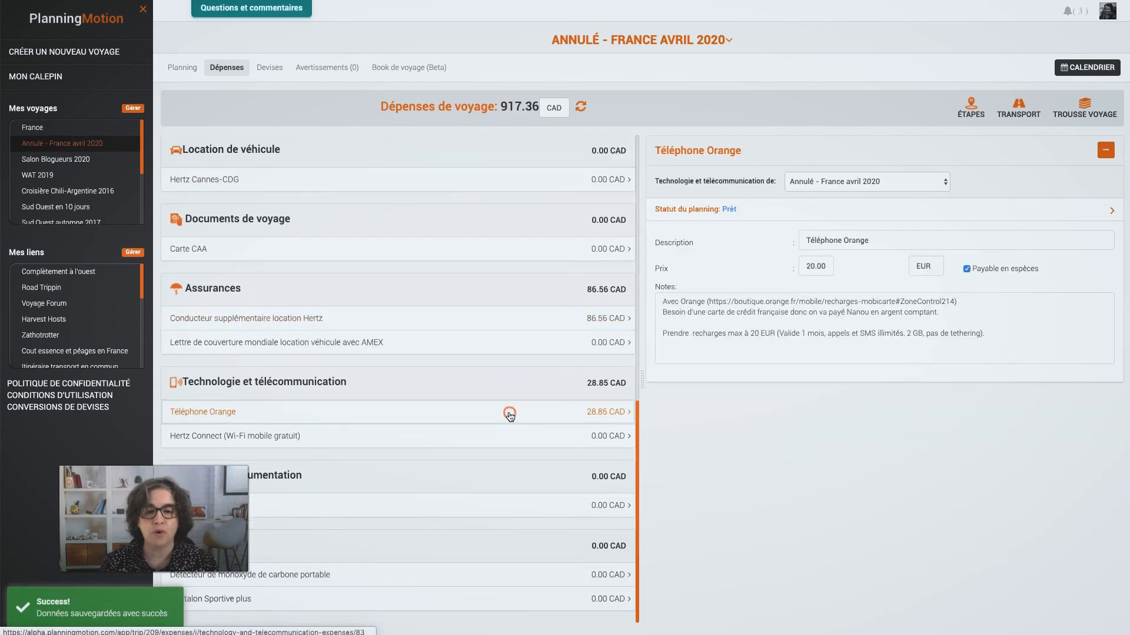
# Step: Set the price of the Conducteur supplémentaire location Hertz insurance to 0.00 EUR
pyautogui.click(484, 322)
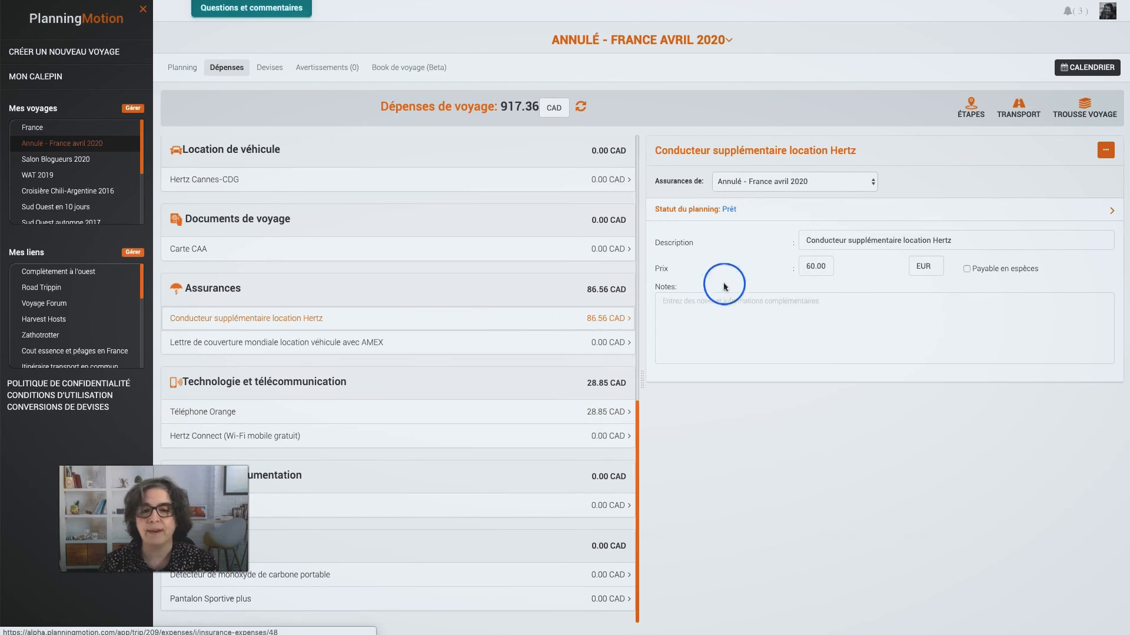
pyautogui.moveTo(804, 269); pyautogui.dragTo(849, 274)
pyautogui.write('0')
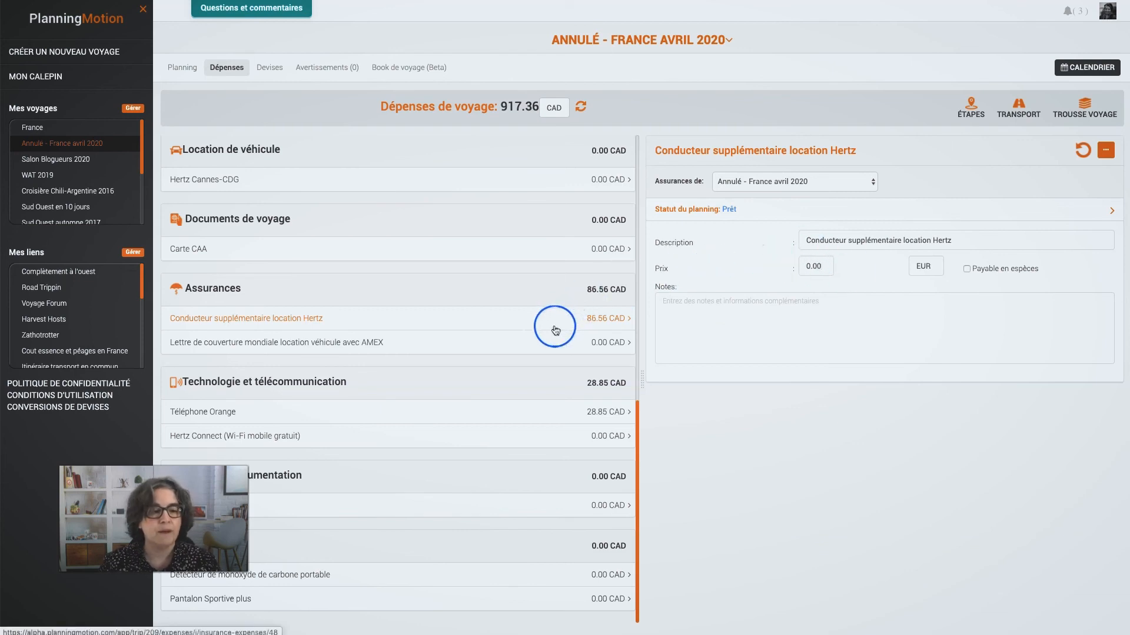
# Step: Set the Téléphone Orange expense's price to 0.00 EUR and save it
pyautogui.click(531, 416)
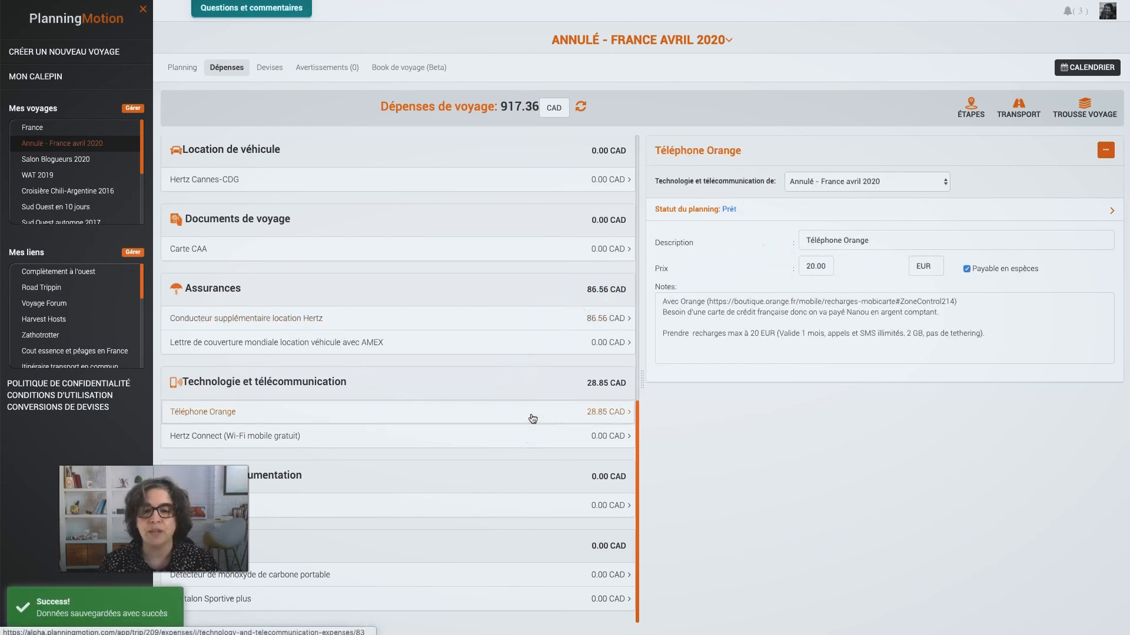
pyautogui.click(811, 266)
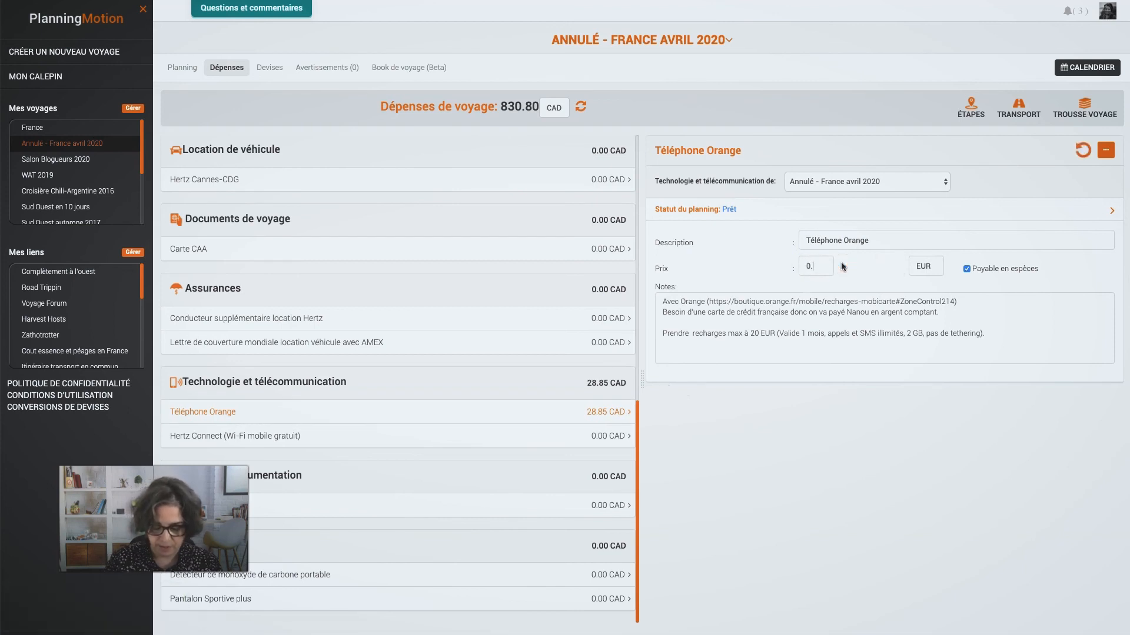
pyautogui.click(519, 438)
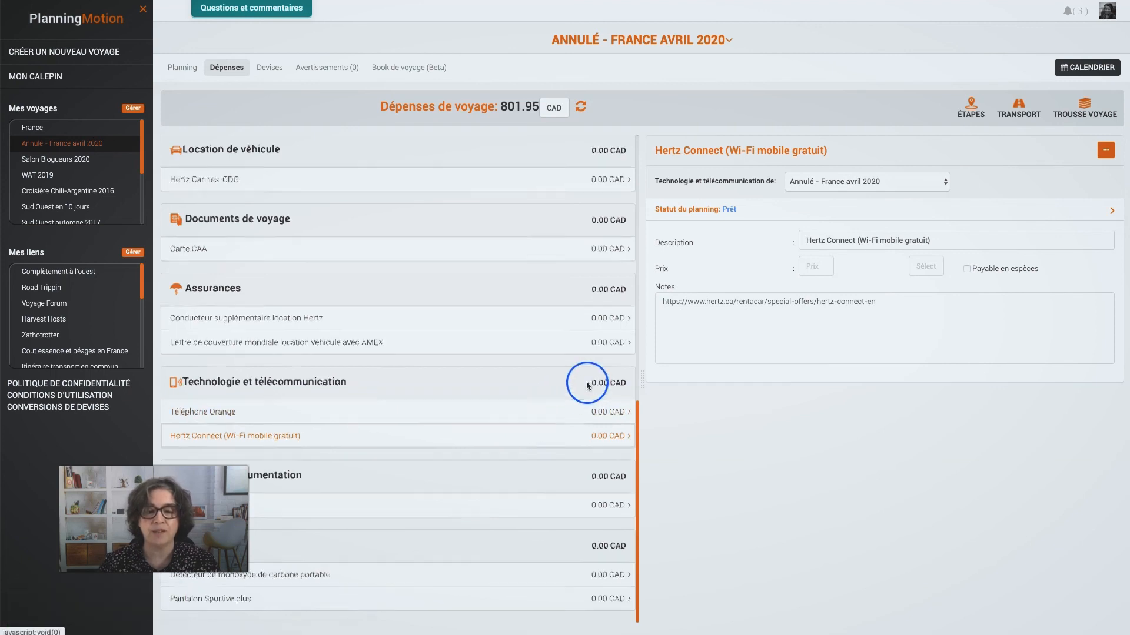
# Step: Review the updated trip expenses and return to the planning items marked Réservé
pyautogui.scroll(10, 586, 388)
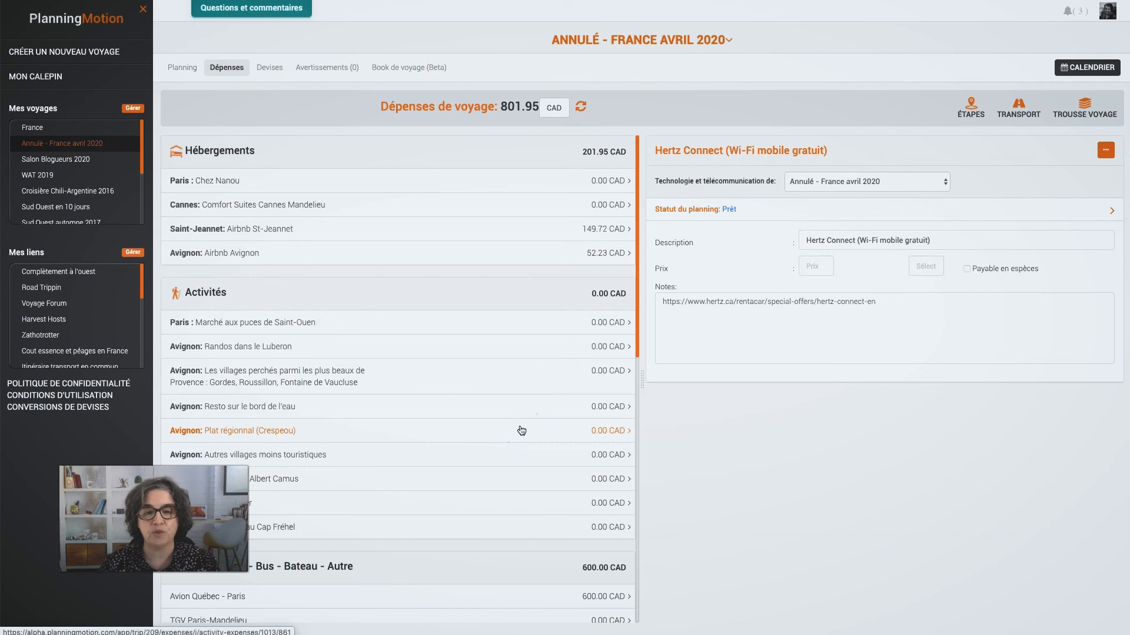
pyautogui.click(543, 574)
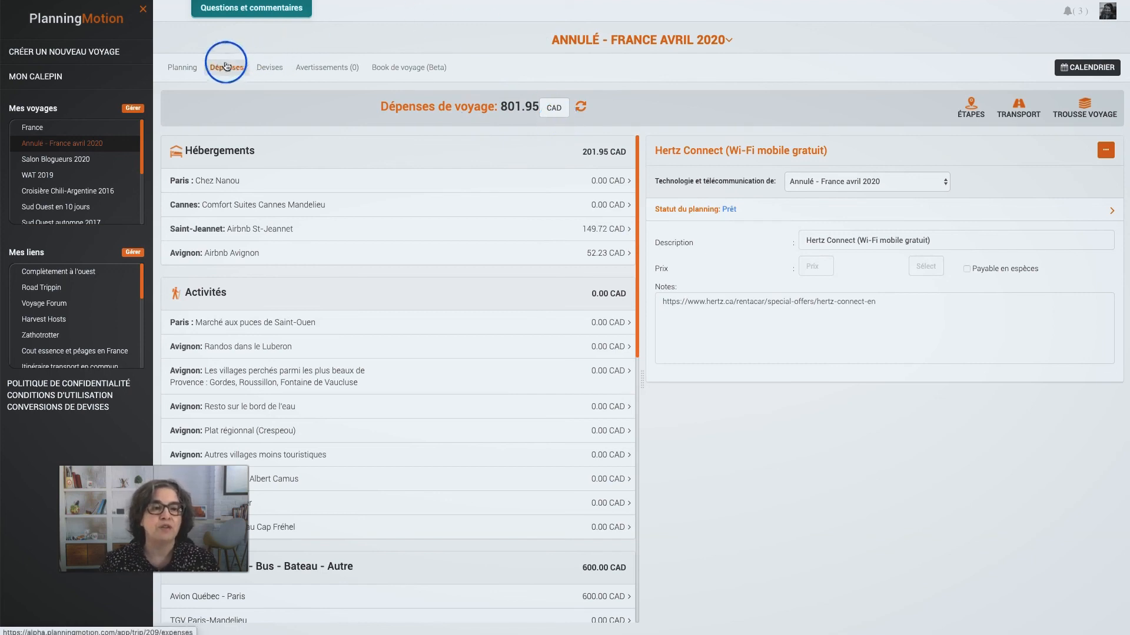
pyautogui.click(183, 67)
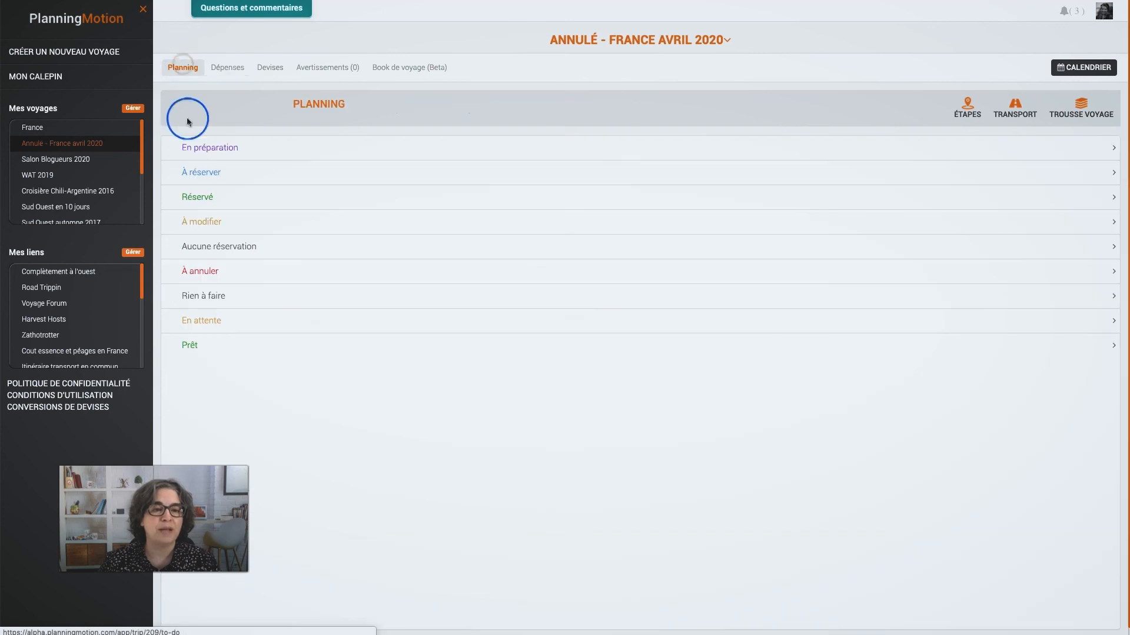
pyautogui.click(206, 193)
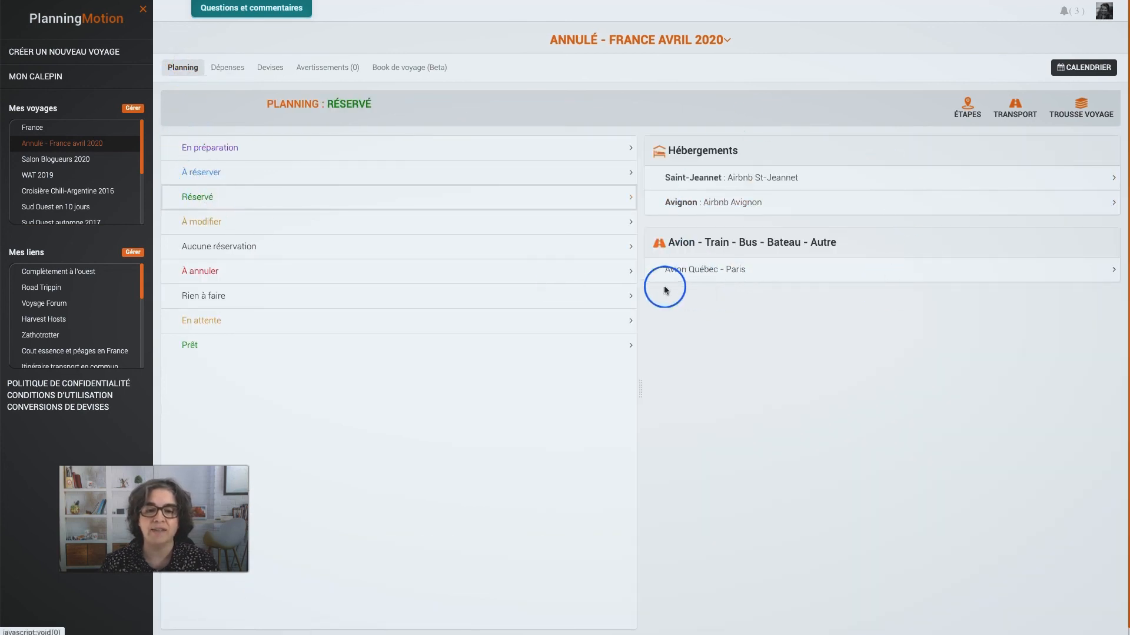